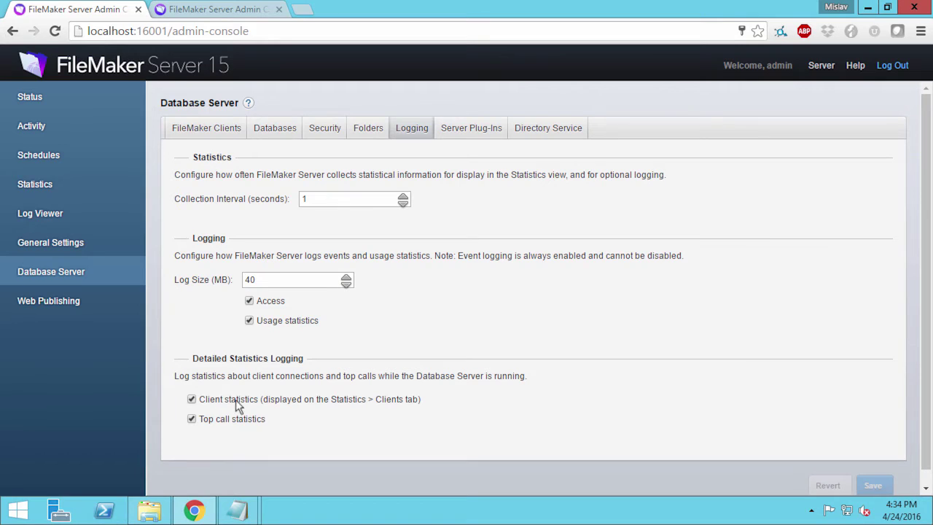
Step: Compare the client statistics pages of the FileMaker Server 14 and 15 consoles, ending on the Server 15 logging settings
left_click(224, 10)
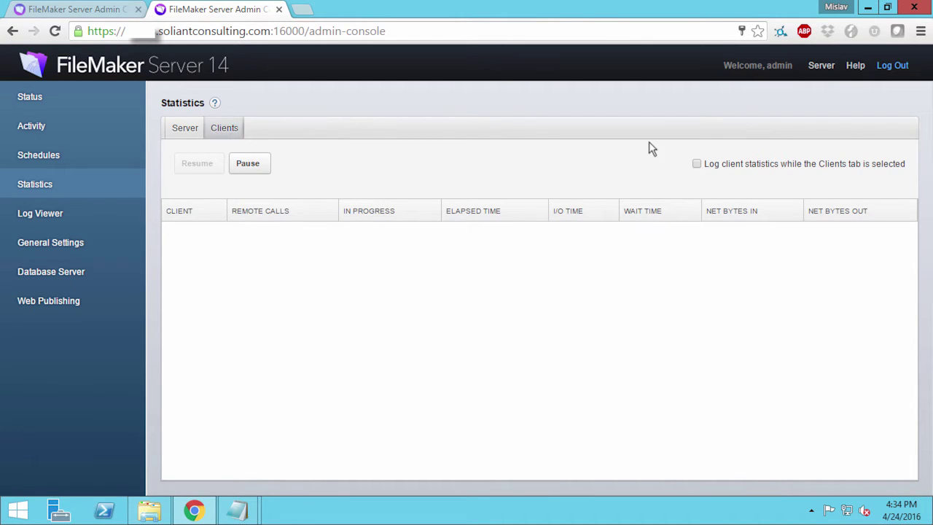
left_click(102, 10)
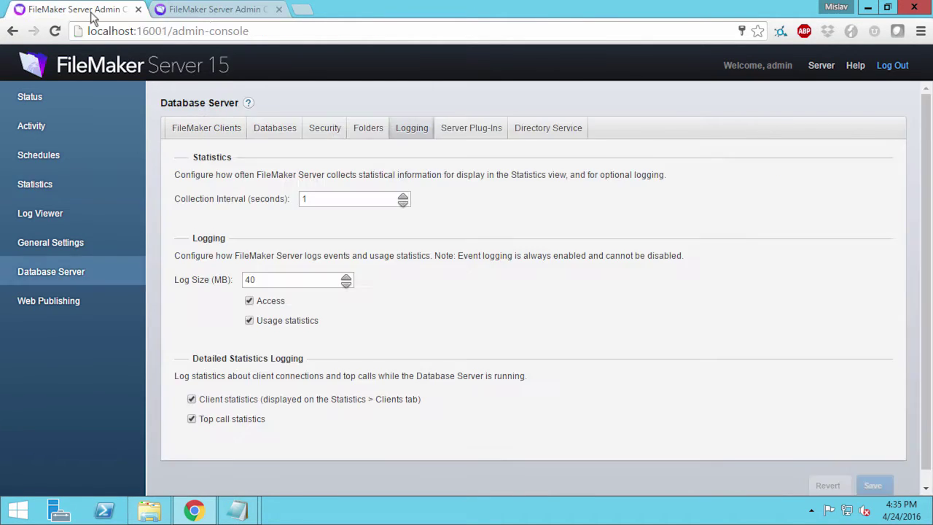
left_click(51, 184)
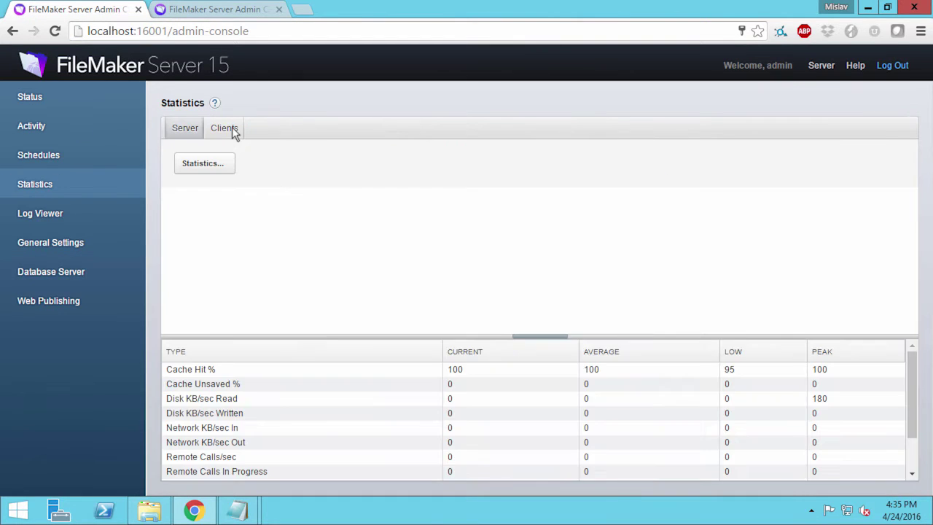
left_click(226, 128)
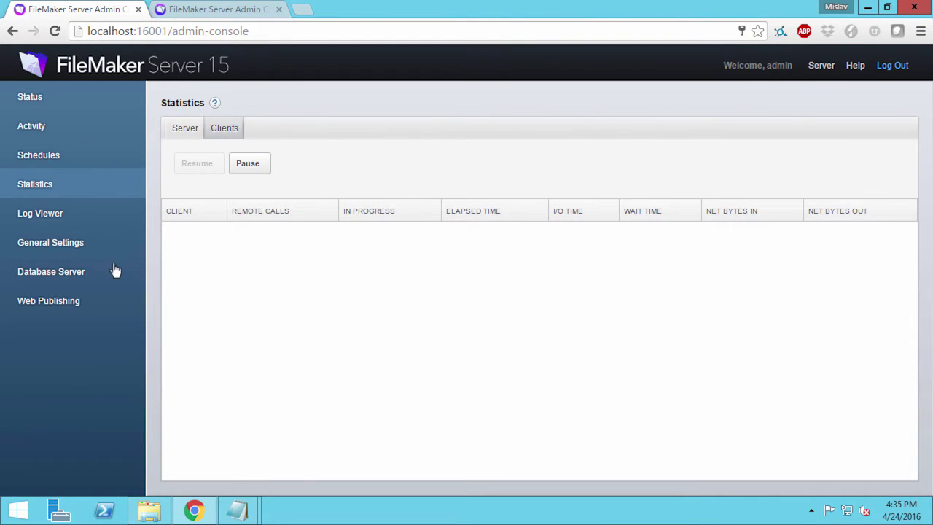
left_click(90, 272)
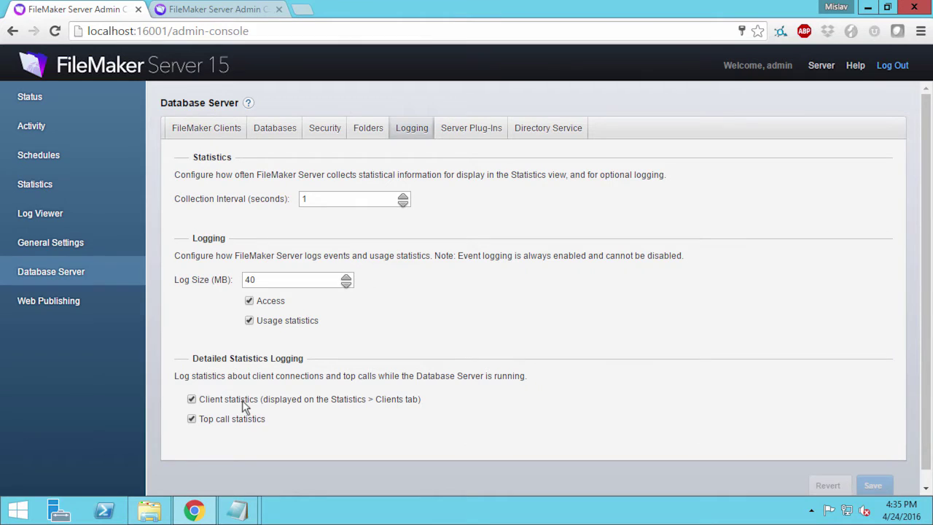
Step: In the FileMaker Server 14 console, leave the client statistics view and return to check its client statistics logging option
left_click(240, 9)
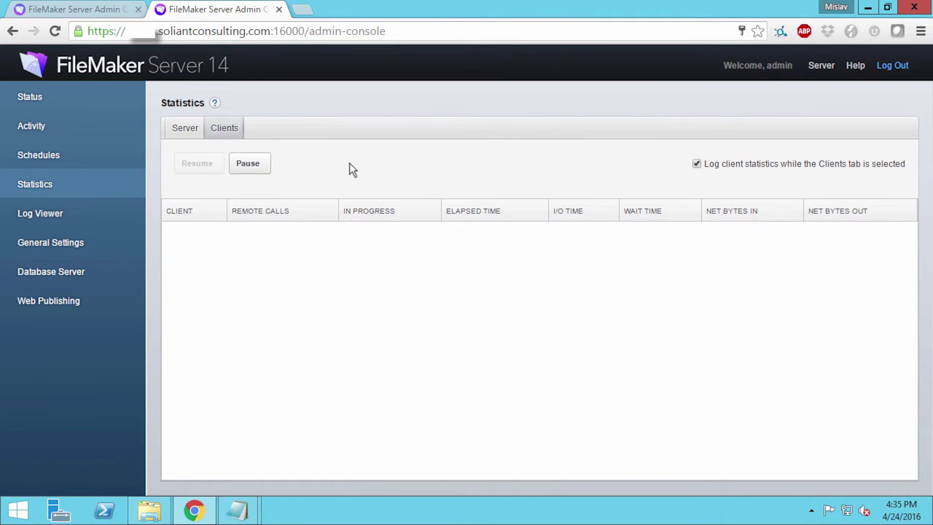
left_click(185, 127)
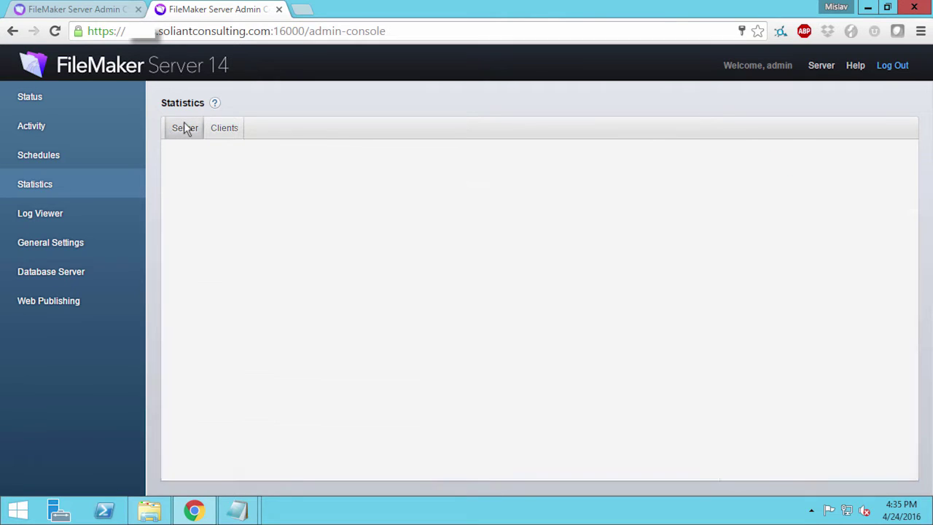
left_click(236, 131)
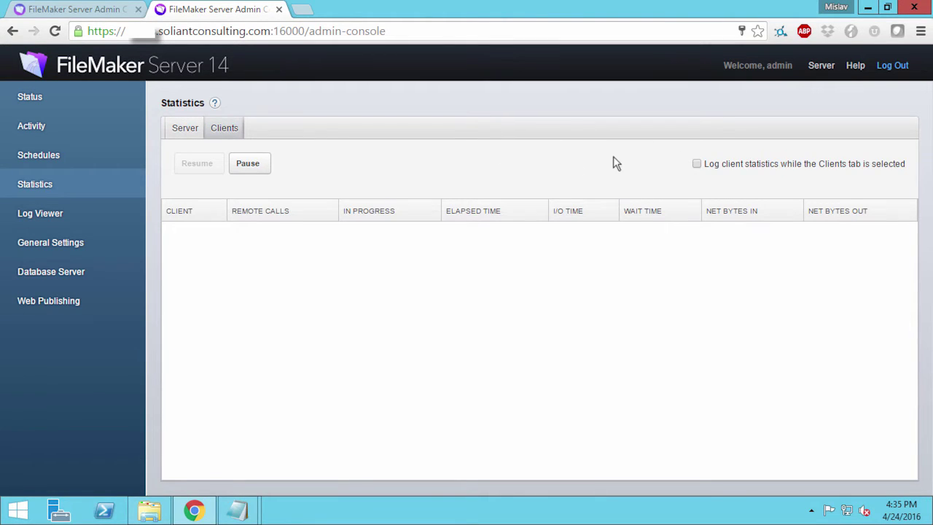
Step: Return to the FileMaker Server 15 console and recheck the detailed statistics logging options after visiting other settings pages
left_click(109, 10)
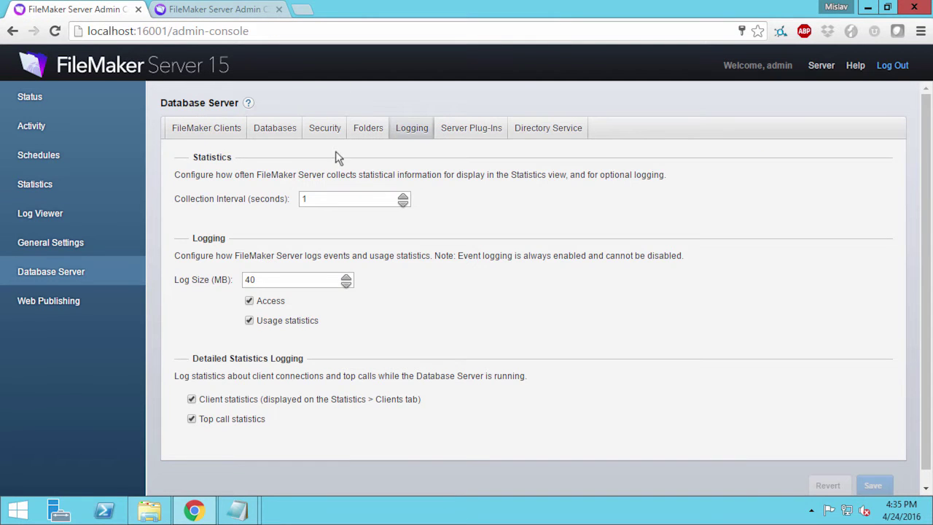
left_click(370, 127)
left_click(406, 128)
left_click(54, 248)
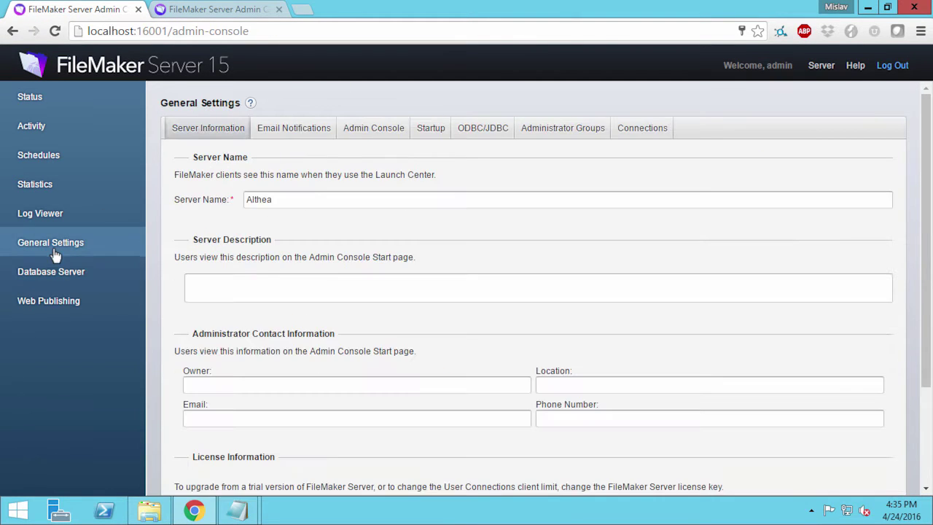
left_click(58, 270)
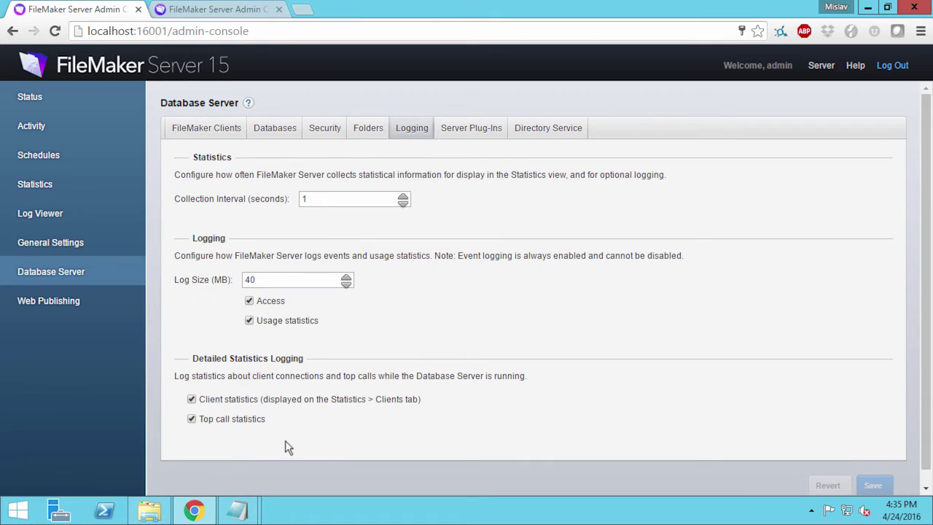
Step: Restart the FileMaker Server 15 database server using a stop delay of 0 minutes, and recheck the detailed statistics logging options
left_click(75, 104)
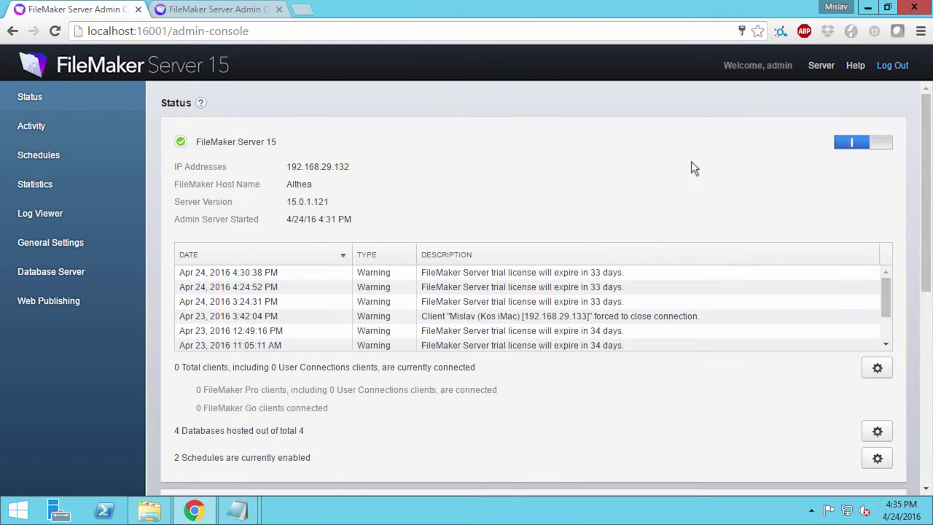
left_click(850, 145)
left_click(421, 329)
left_click(421, 329)
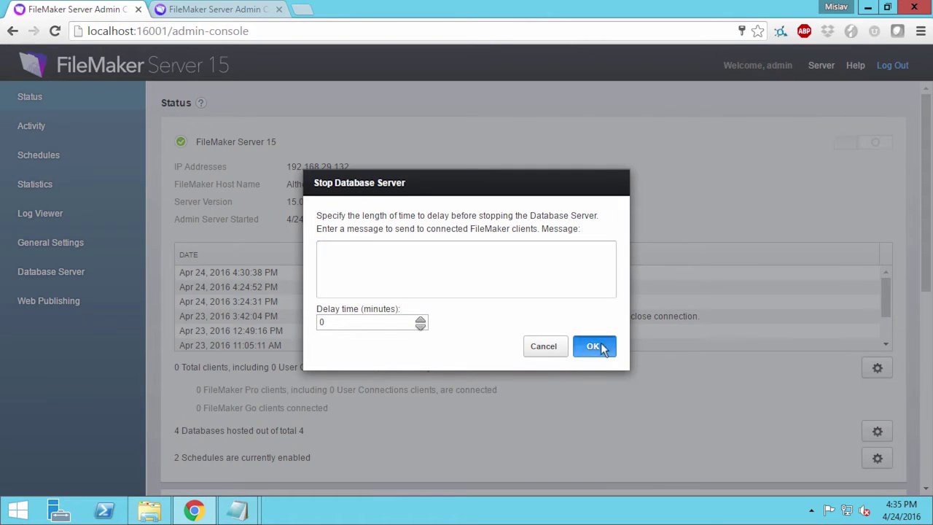
left_click(599, 345)
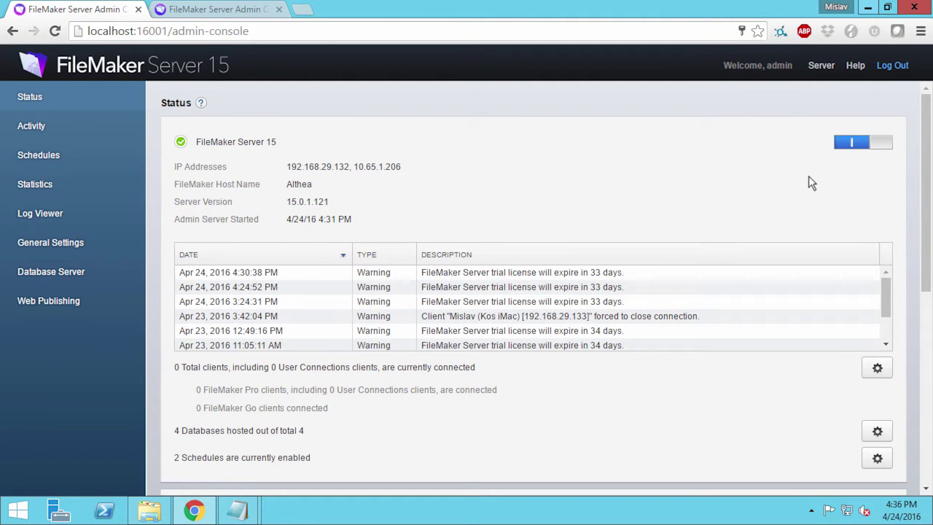
left_click(96, 272)
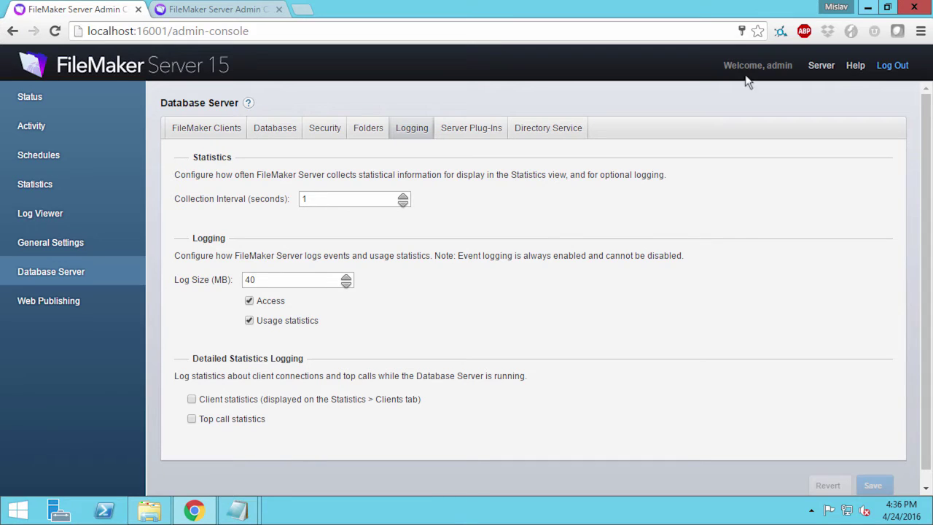
Step: Switch to the desktop and examine the fmsadmin commands and pause line in enable_topcallstats.cmd and disable_topcallstats.cmd
left_click(867, 7)
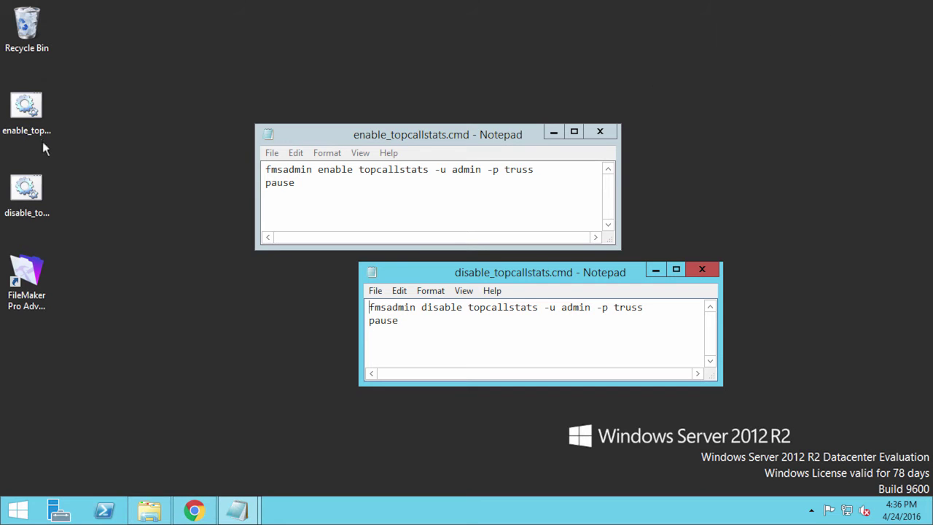
left_click(31, 120)
left_click(29, 191)
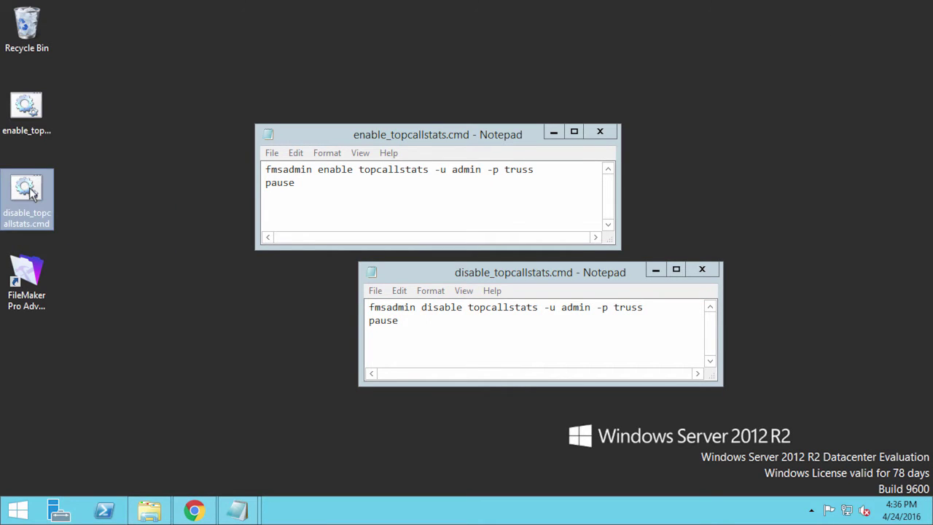
left_click(265, 197)
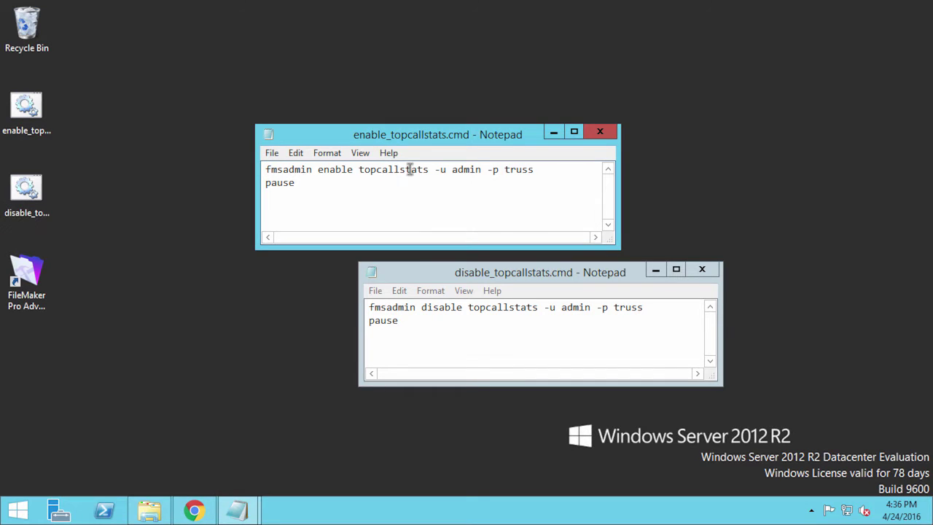
left_click_drag(430, 169, 255, 162)
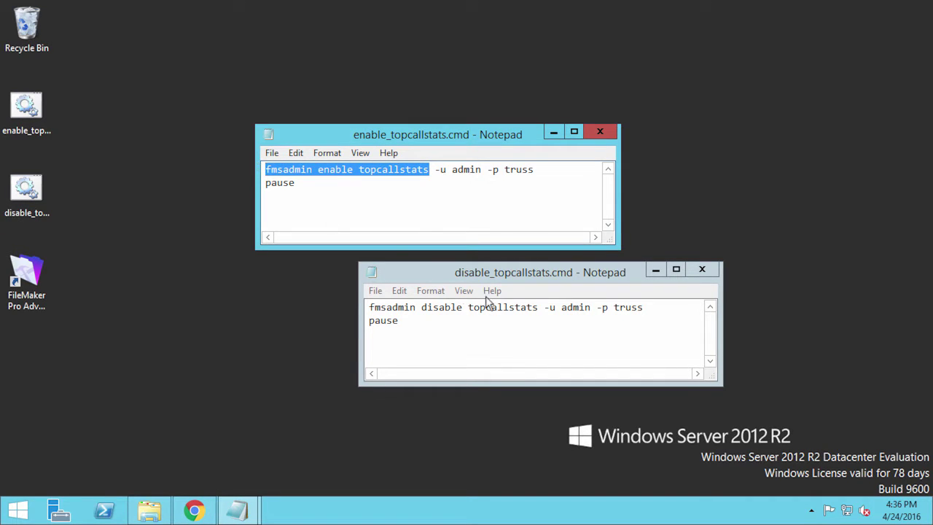
left_click_drag(537, 307, 329, 293)
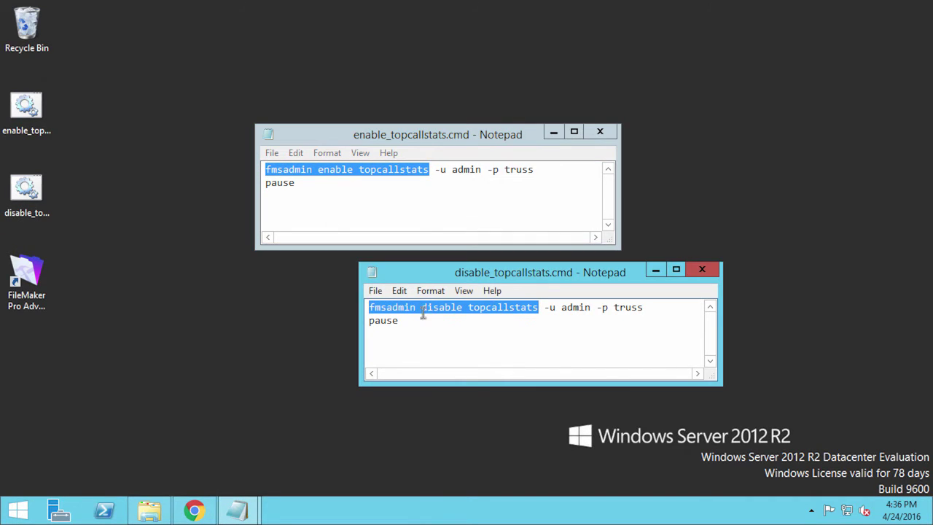
left_click_drag(435, 169, 536, 169)
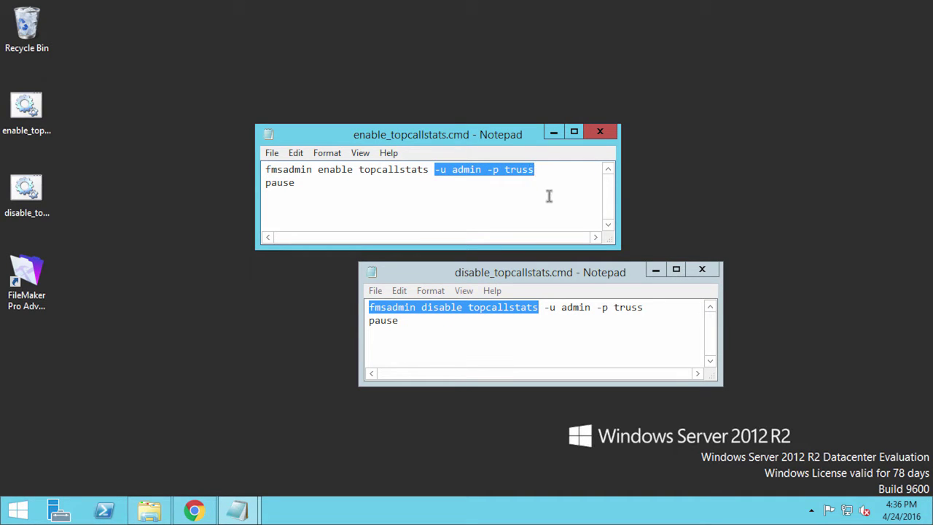
double_click(279, 182)
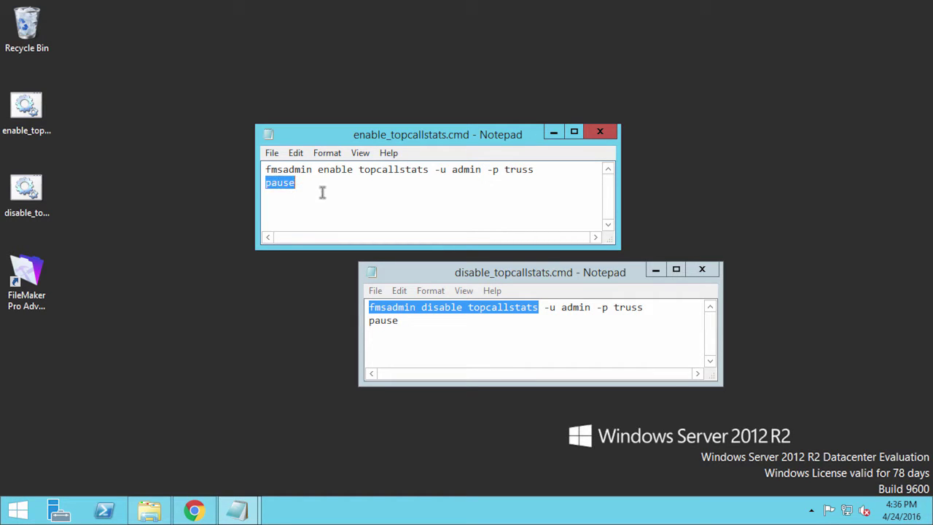
Step: Shrink the admin console window to uncover the desktop scripts, and run enable_topcallstats.cmd through to the end of its pause
left_click(190, 503)
double_click(665, 9)
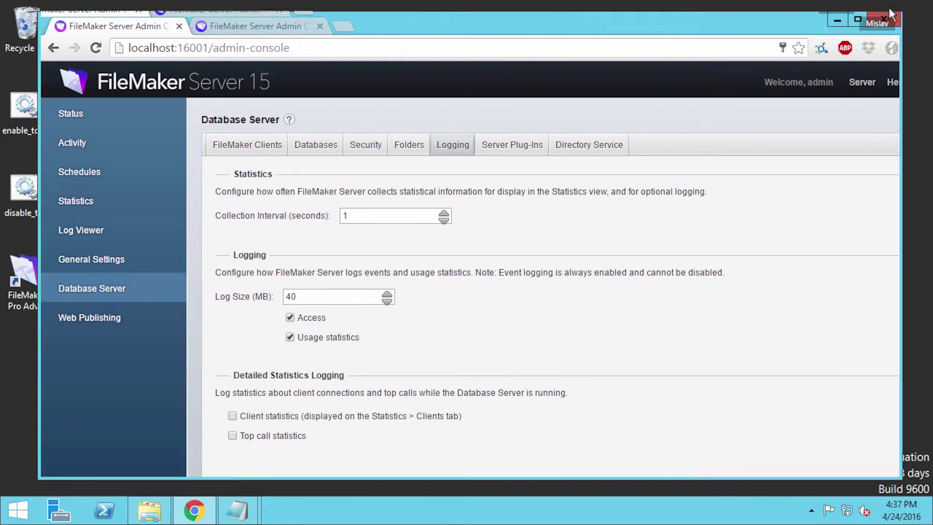
left_click_drag(38, 210, 77, 210)
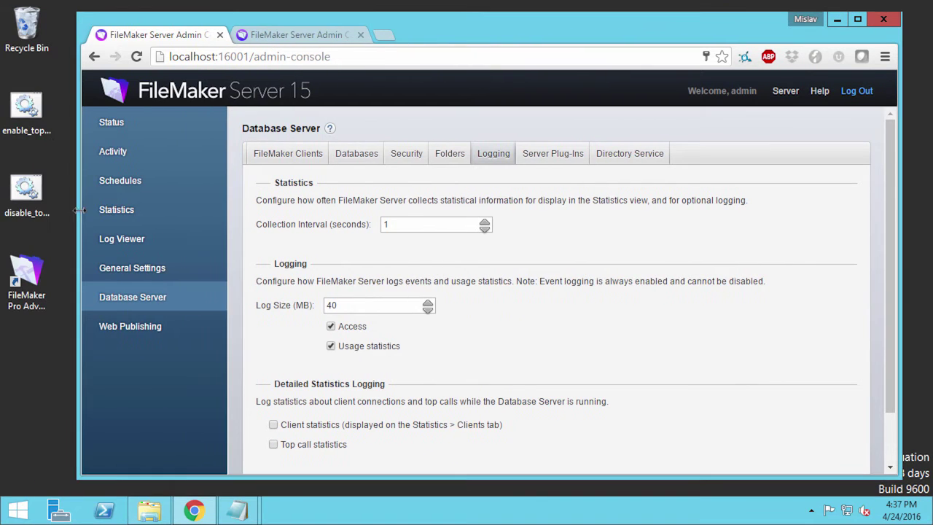
double_click(33, 109)
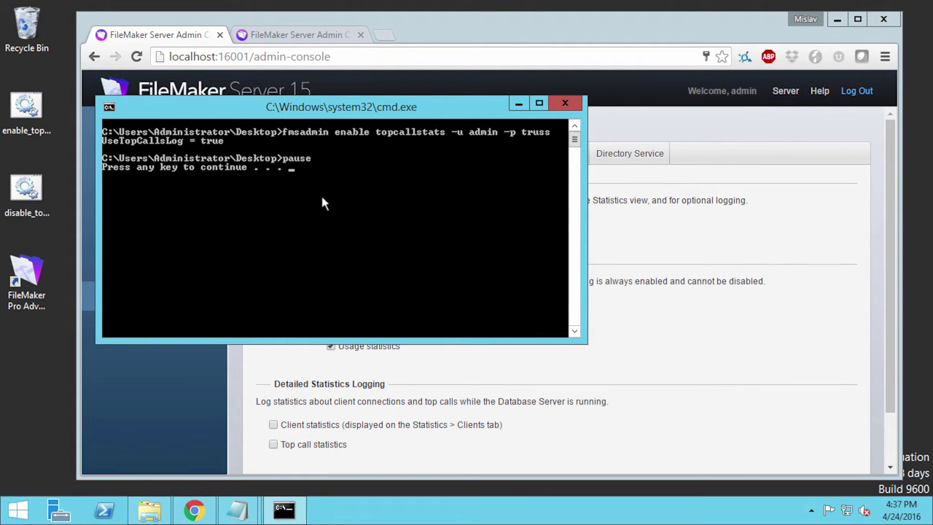
key("Return")
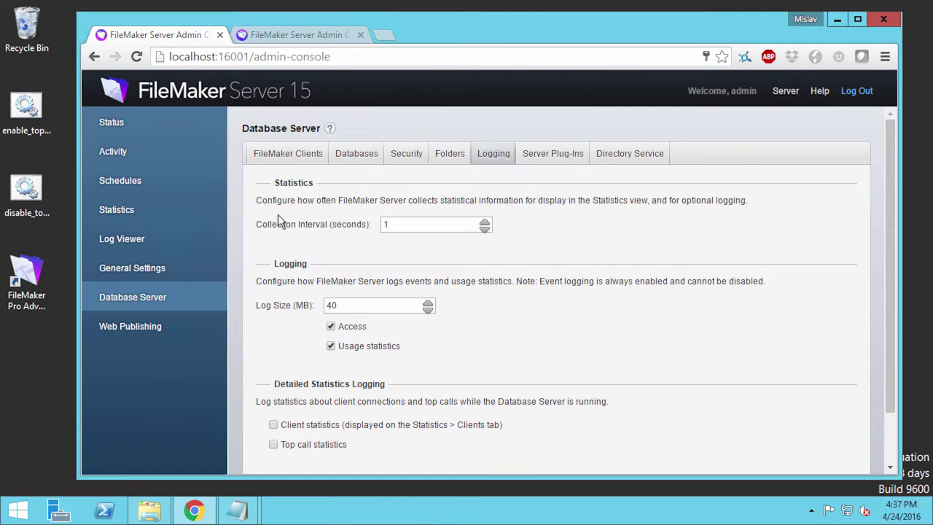
Step: Maximize the admin console and reload the database server logging settings to check the top call statistics option
double_click(592, 28)
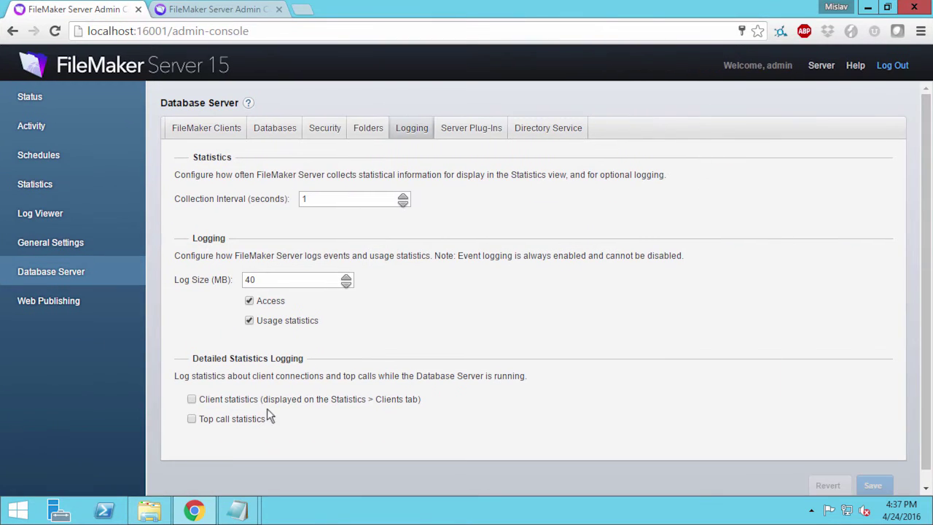
left_click(368, 131)
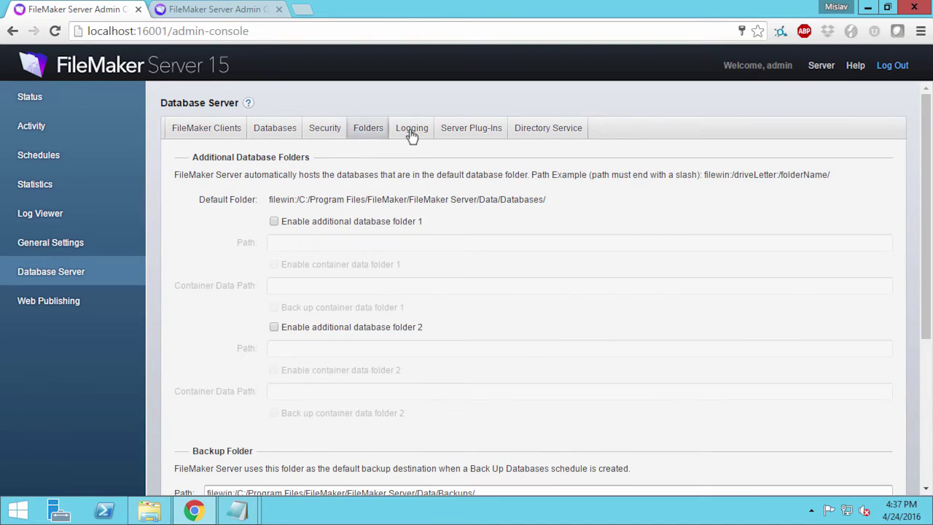
left_click(411, 131)
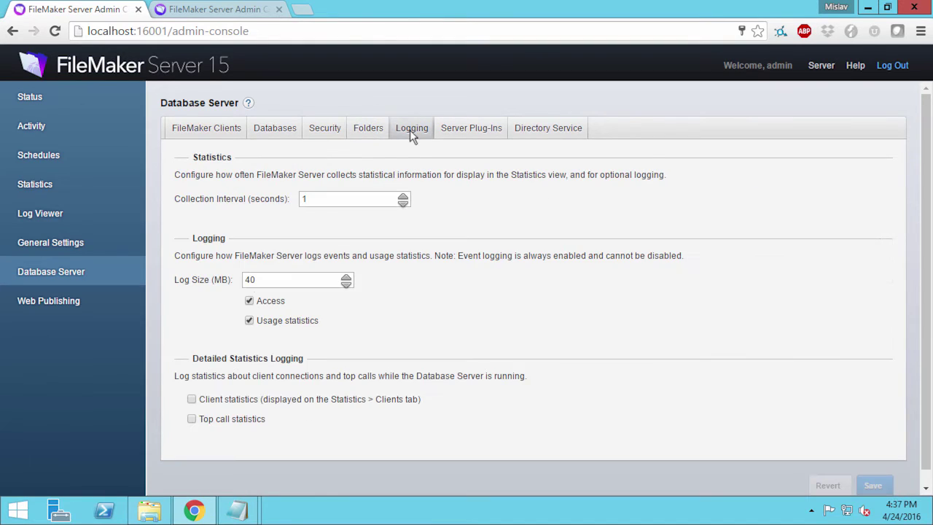
left_click(93, 250)
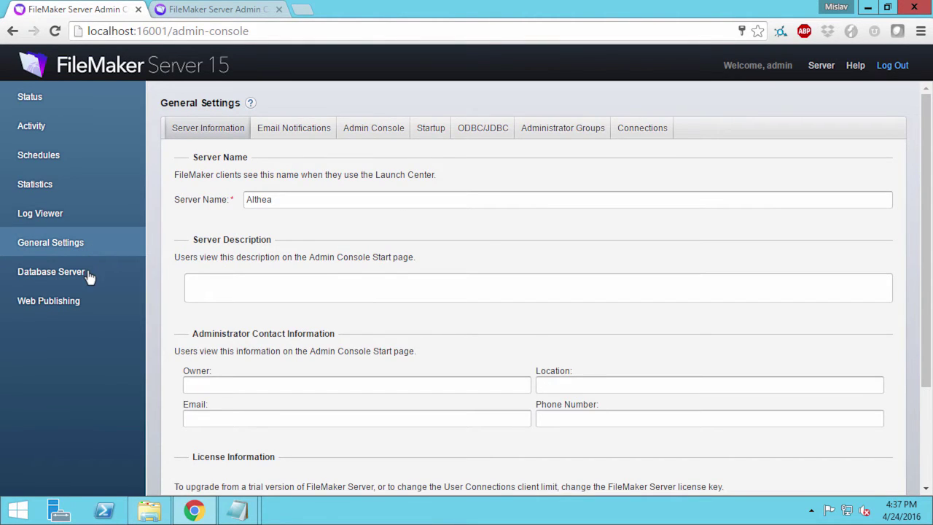
left_click(92, 276)
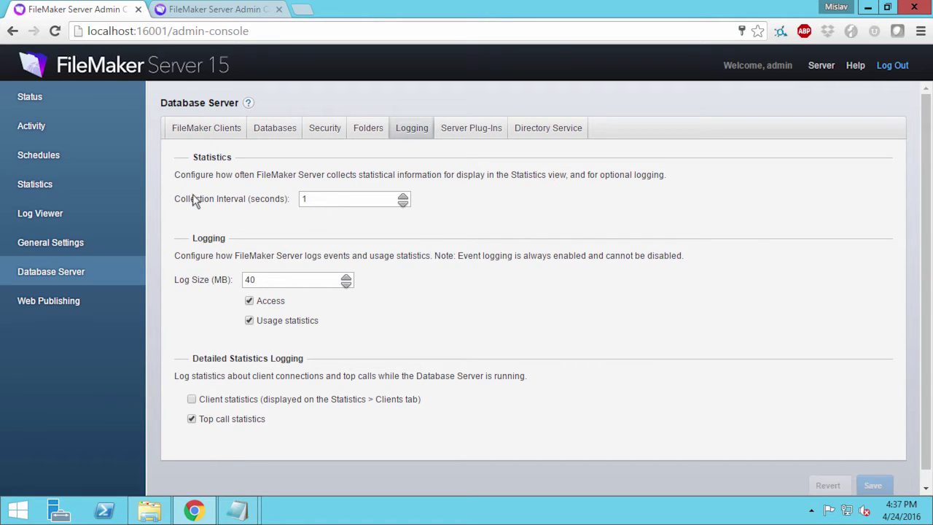
Step: Examine the statistics collection interval, the log size and the note about event logging in the logging settings
double_click(228, 198)
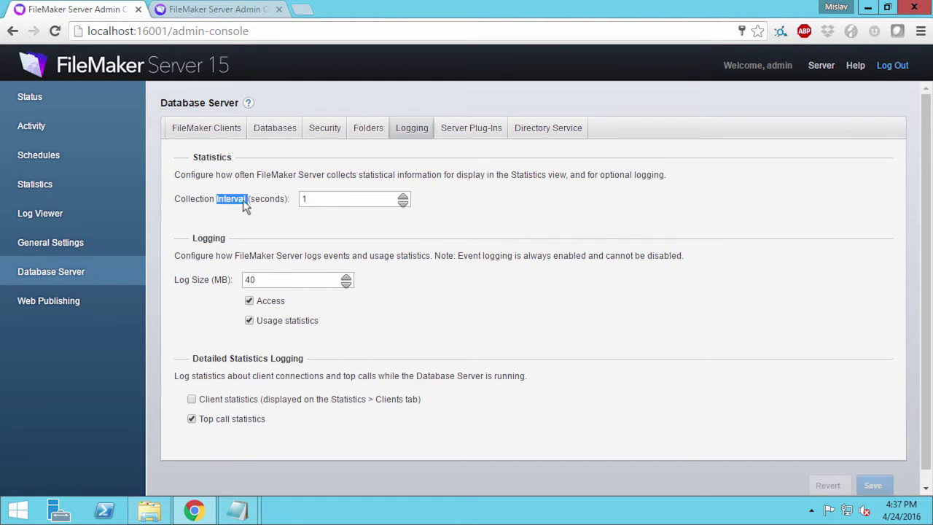
double_click(319, 199)
left_click(378, 222)
double_click(270, 280)
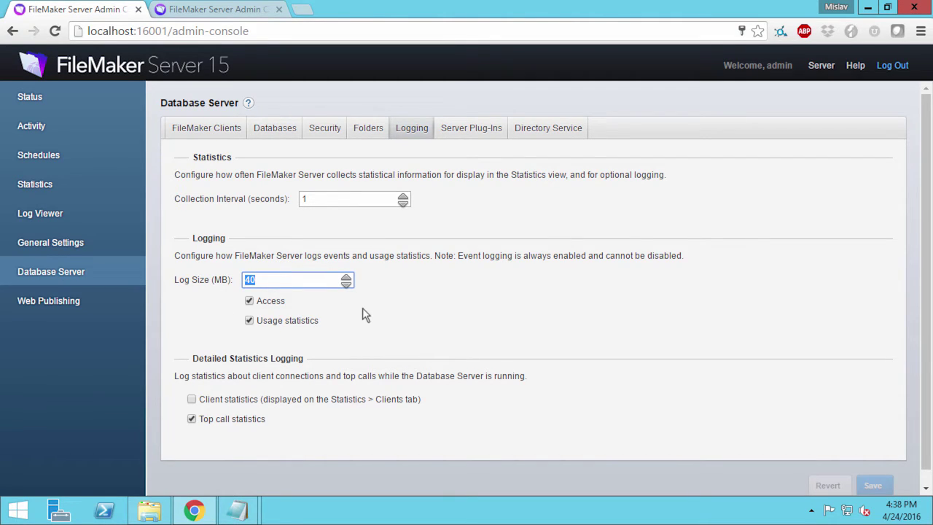
left_click(427, 287)
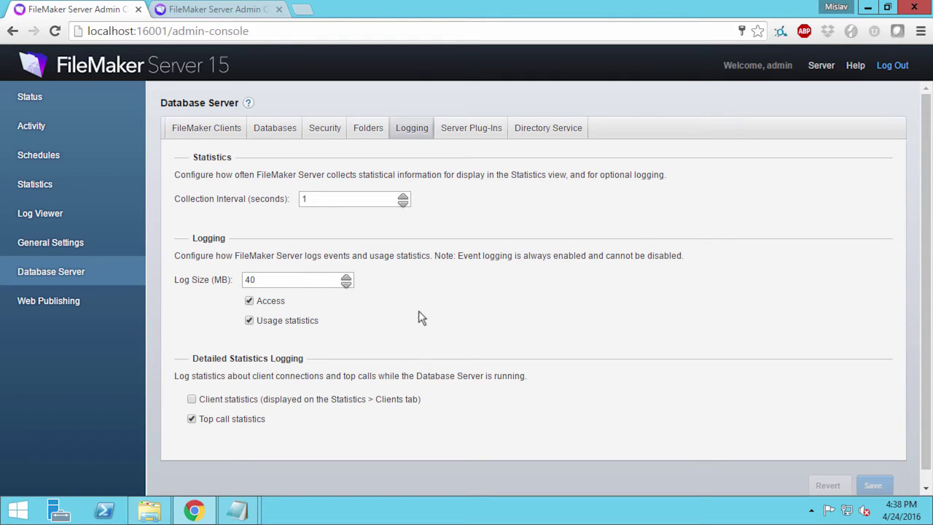
left_click_drag(459, 256, 685, 257)
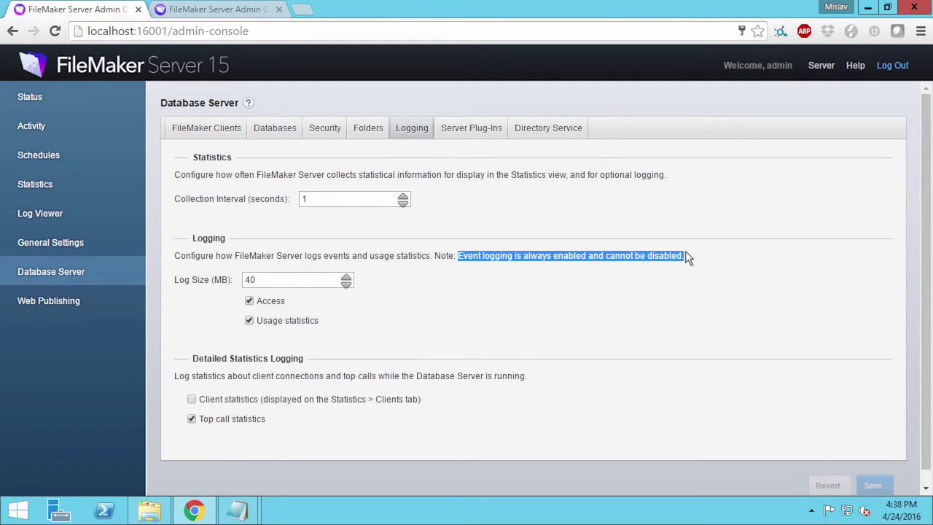
Step: Switch to the FileMaker Server Logs folder and look over TopCallStats.log, ClientStats.log and TopCallStats-old.log
left_click(575, 273)
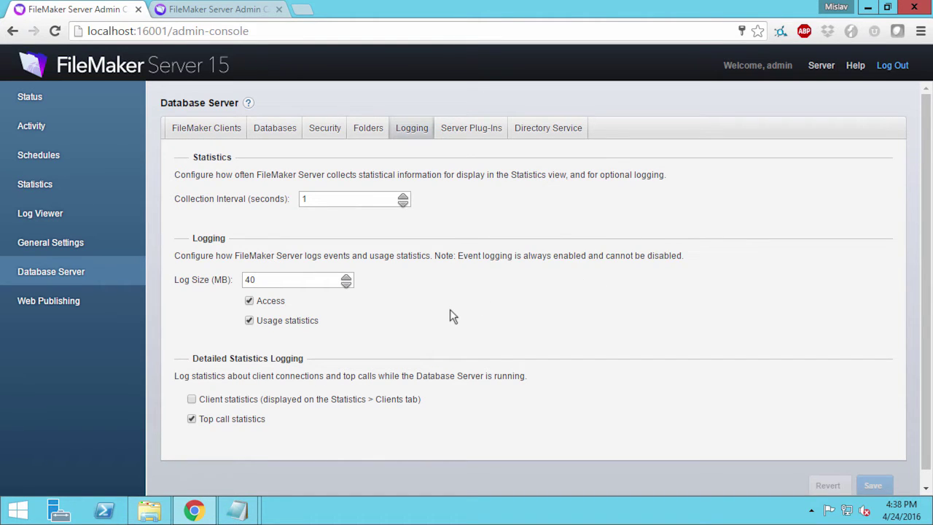
left_click(149, 510)
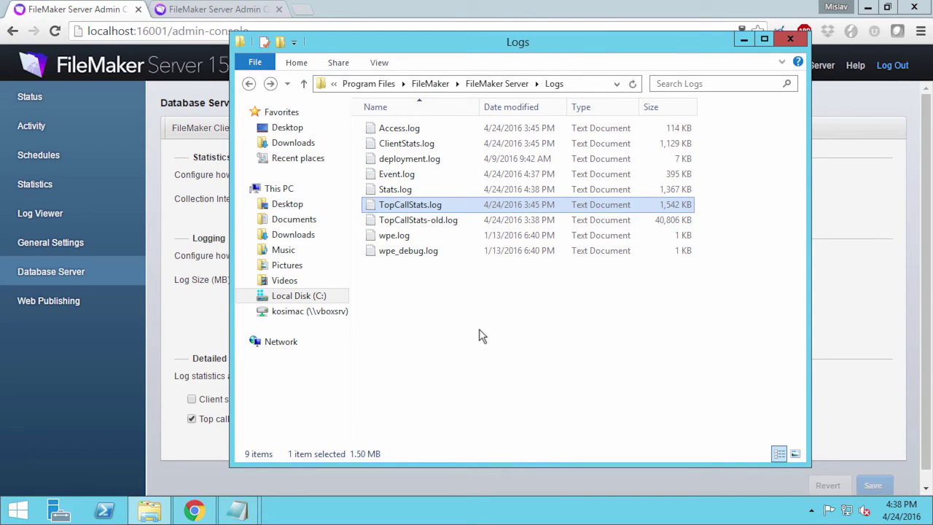
left_click(585, 84)
left_click(458, 288)
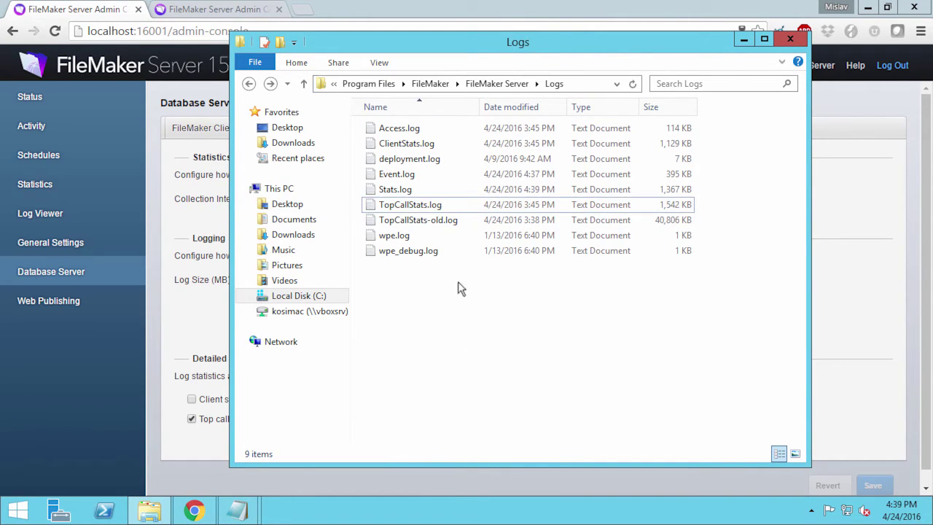
left_click(416, 208)
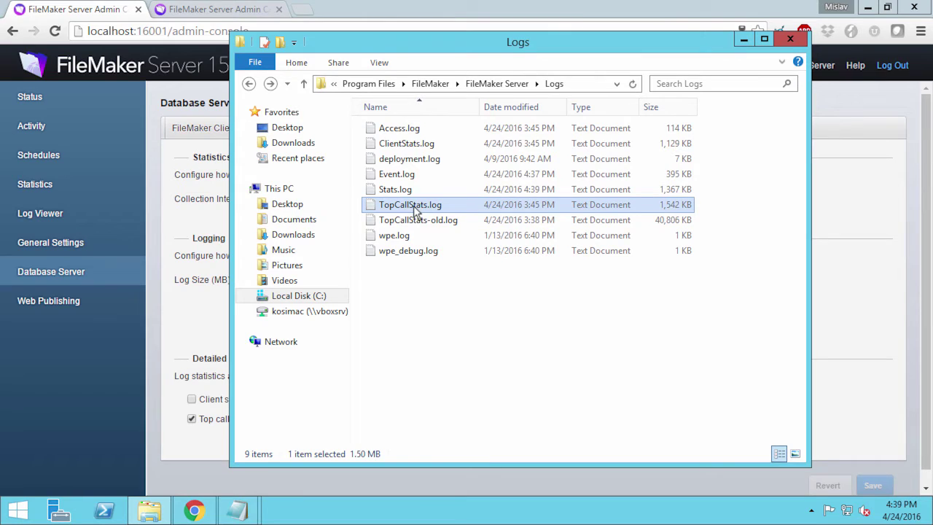
left_click(406, 144, "ctrl")
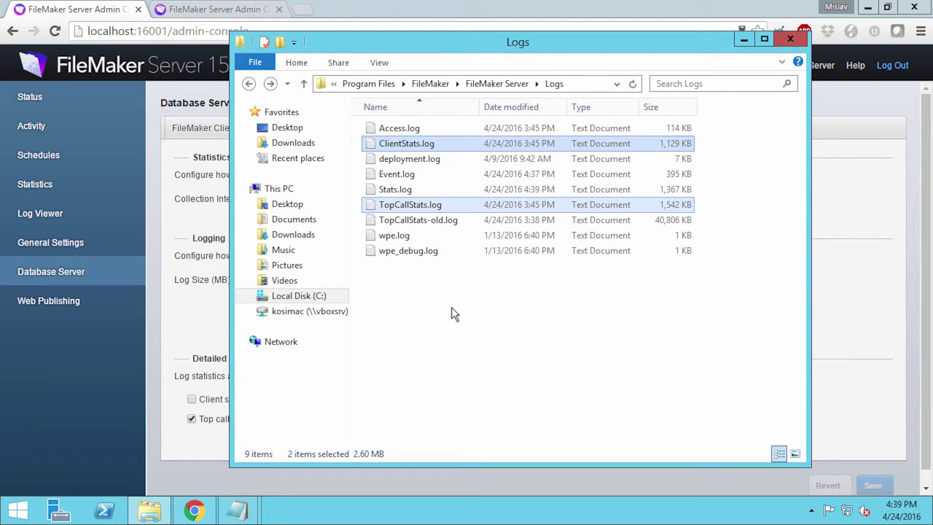
left_click(448, 219)
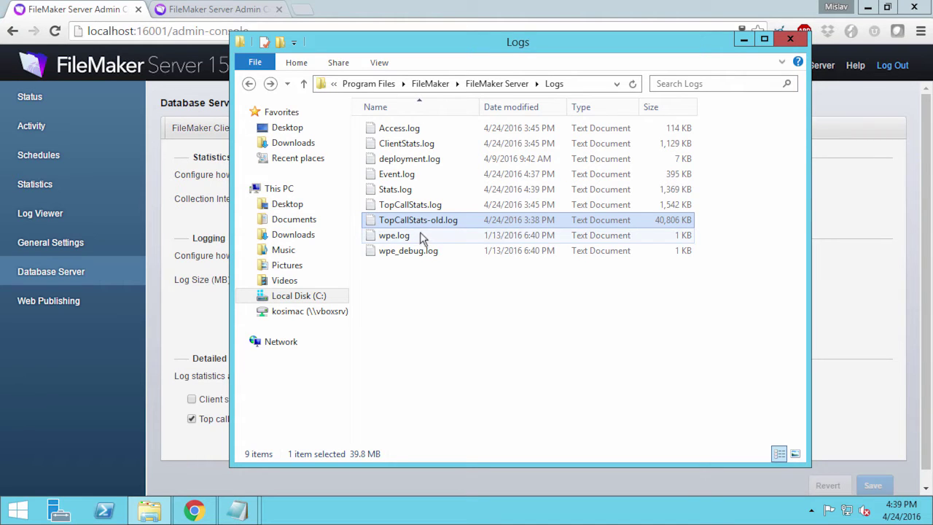
Step: Open TopCallStats.log in a maximized window, check the time of its last entry, and close the log
left_click(407, 205)
double_click(407, 206)
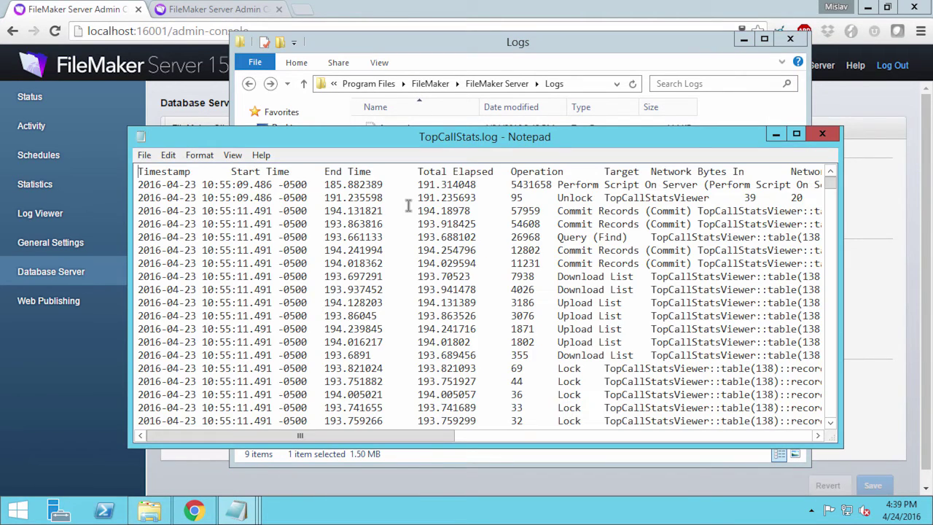
double_click(267, 137)
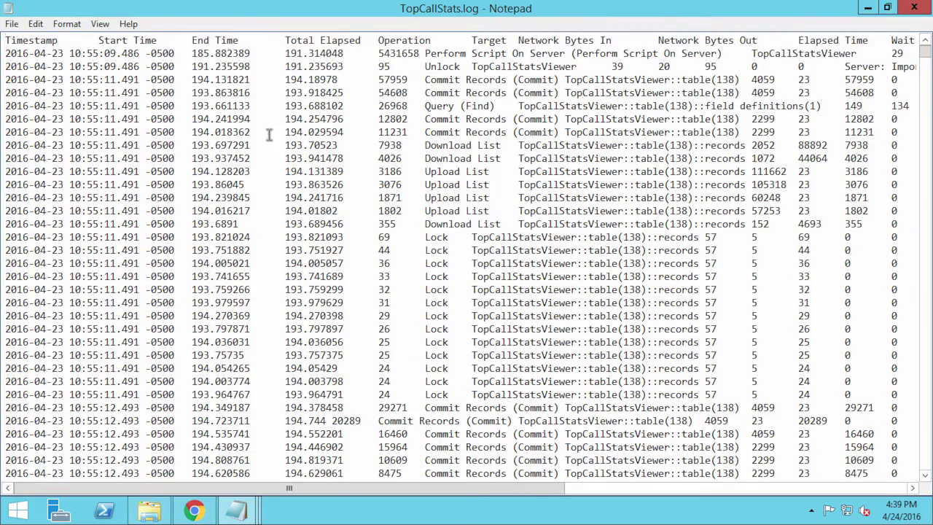
left_click_drag(925, 56, 923, 118)
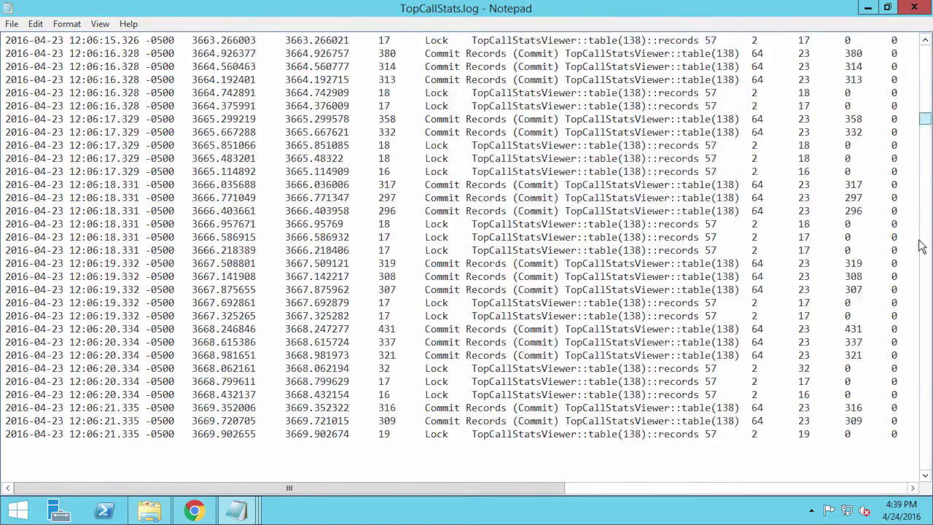
left_click_drag(922, 248, 922, 463)
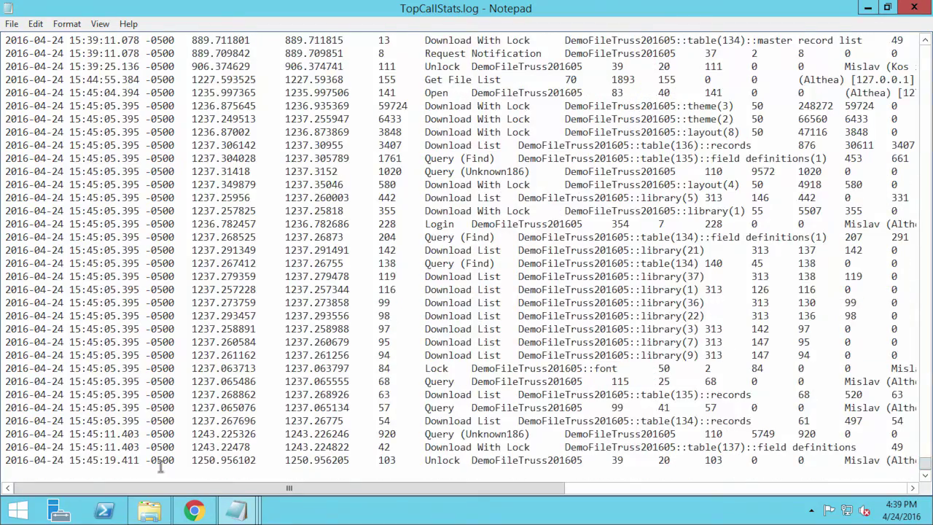
left_click_drag(69, 460, 140, 460)
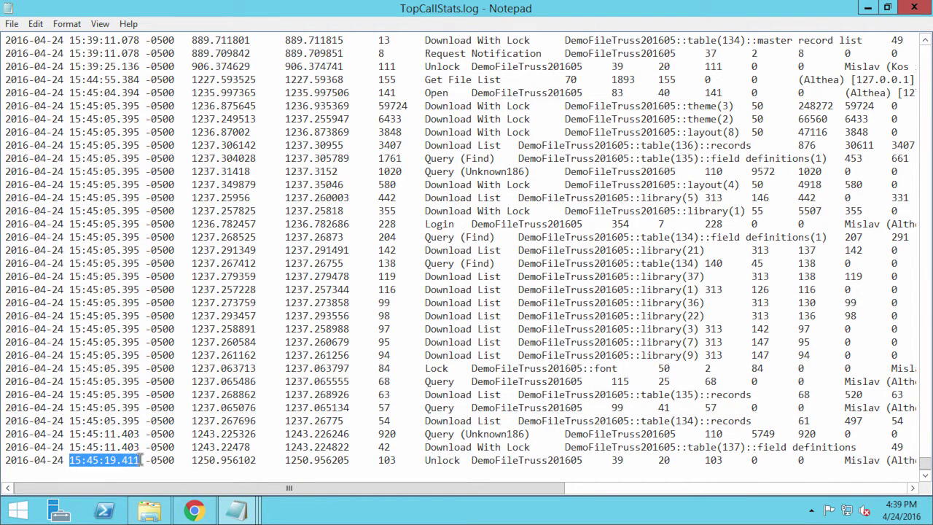
left_click(915, 7)
Step: Launch FileMaker Pro Advanced, open the recent hosted file DemoFileTruss201605, and minimize the application to return to the Logs folder
double_click(24, 275)
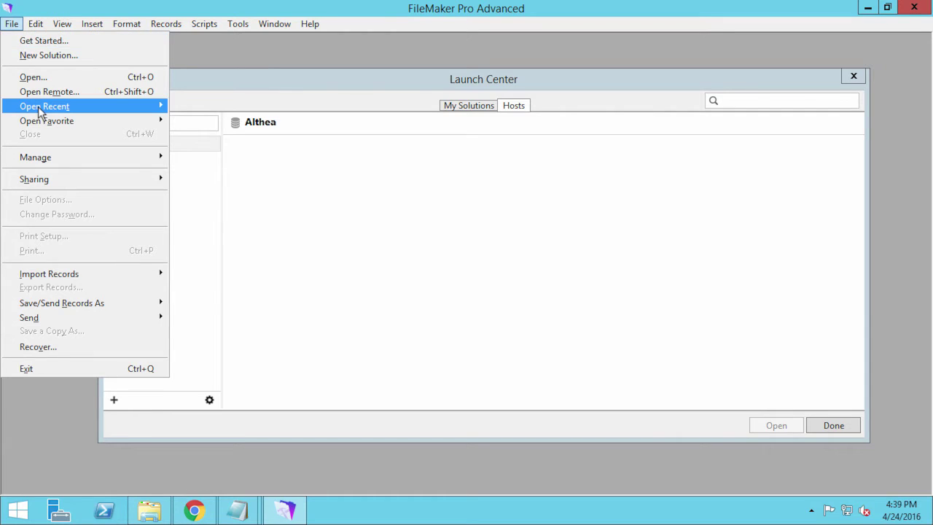
mouse_move(146, 111)
left_click(241, 108)
double_click(316, 43)
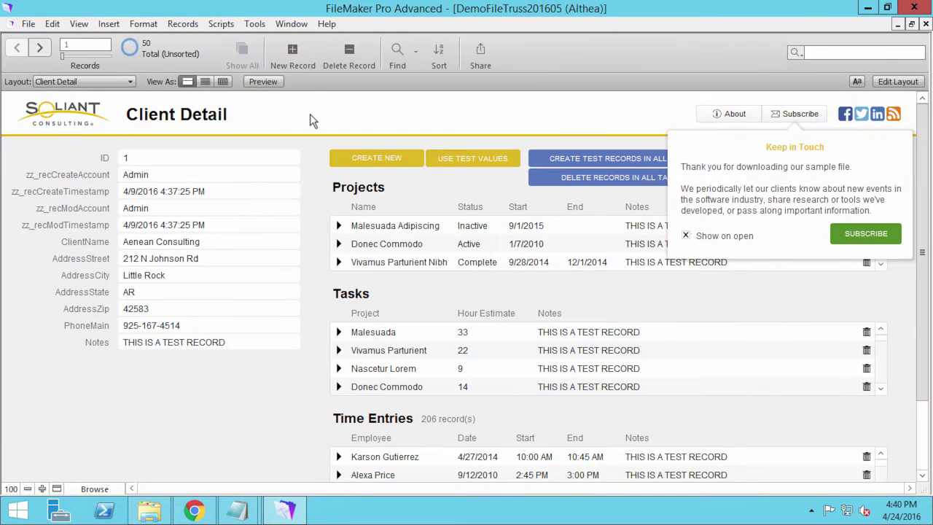
left_click(868, 9)
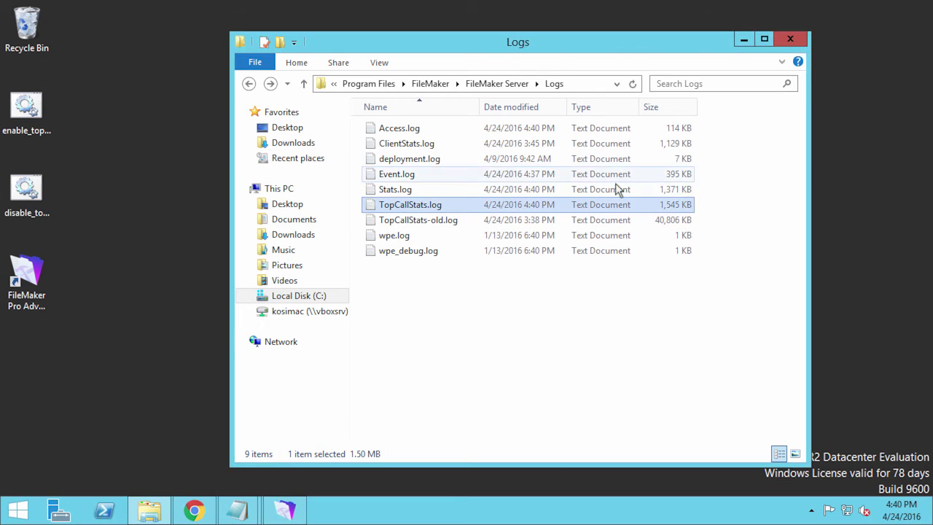
Step: Reopen TopCallStats.log, examine the newest entries logged for DemoFileTruss201605 at the end of the file, and close it
double_click(436, 202)
left_click_drag(831, 188, 827, 421)
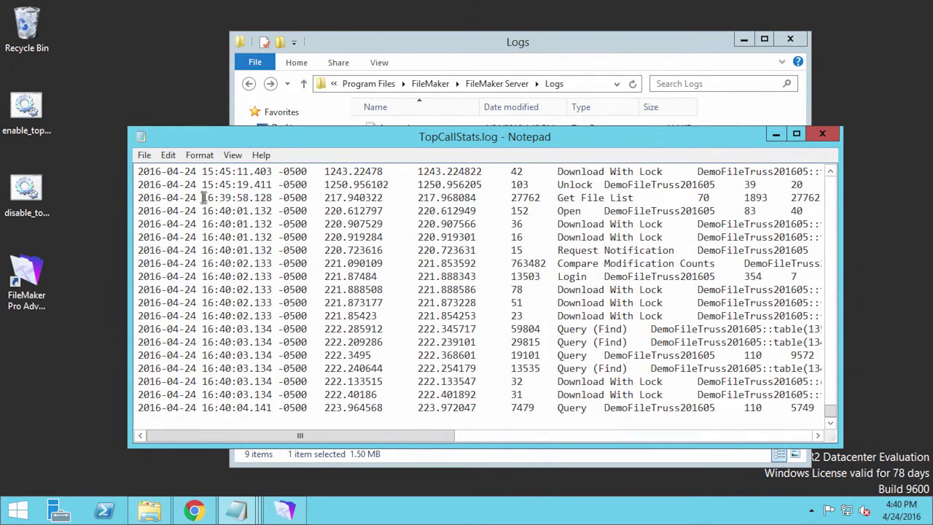
left_click_drag(203, 197, 272, 407)
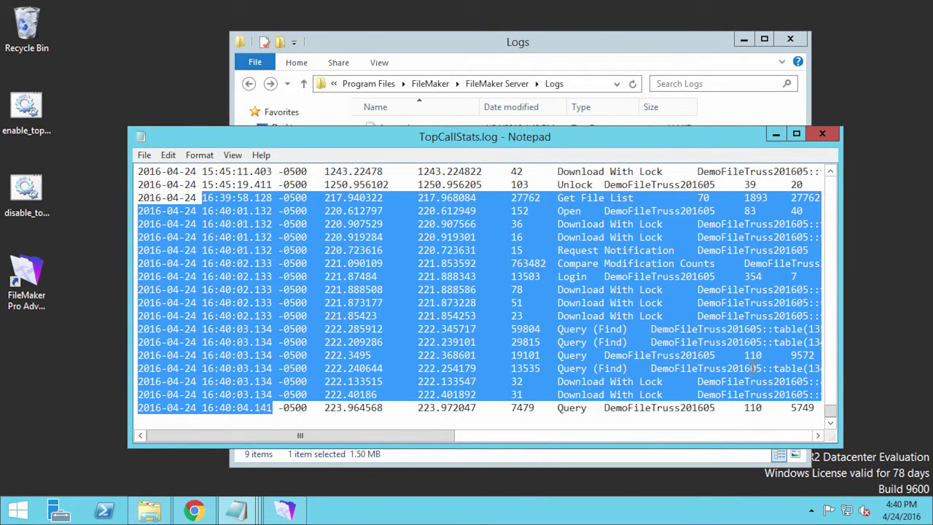
left_click(832, 384)
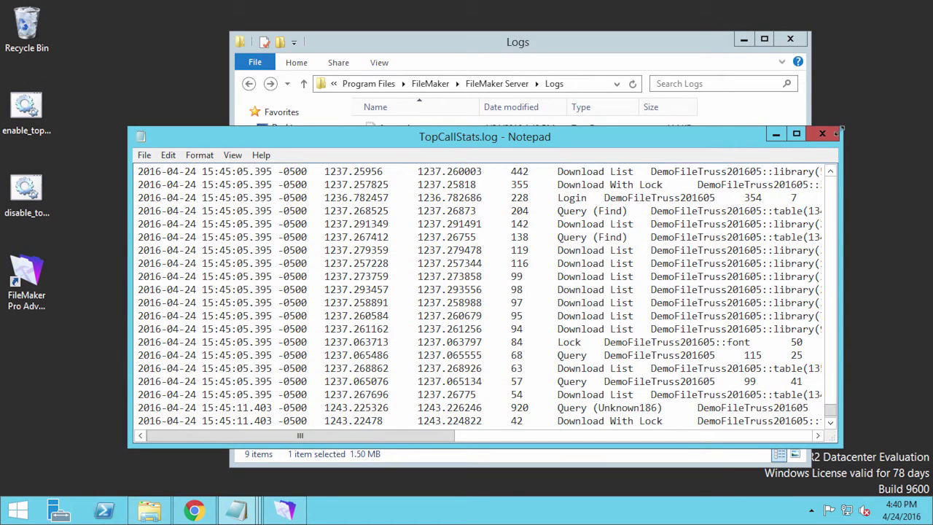
left_click(831, 134)
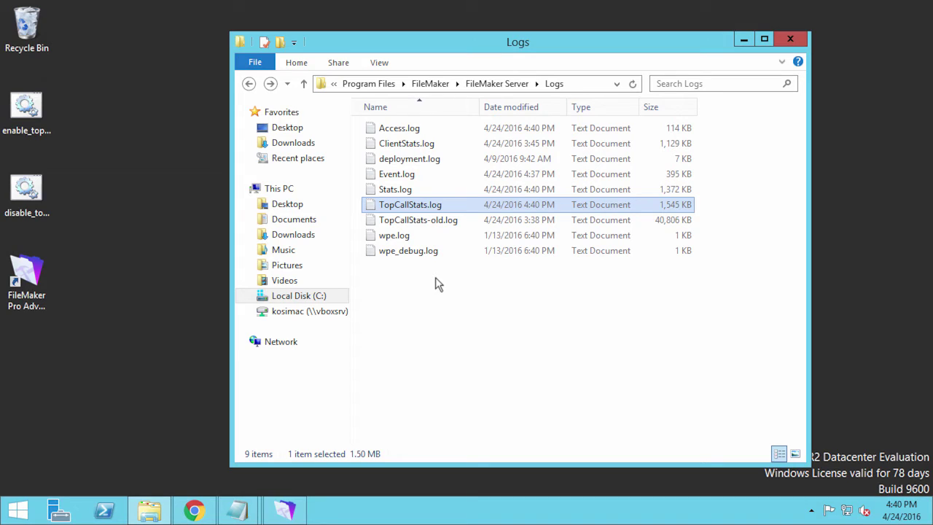
Step: Select Event.log, Access.log and wpe.log together in the Logs folder
left_click(426, 299)
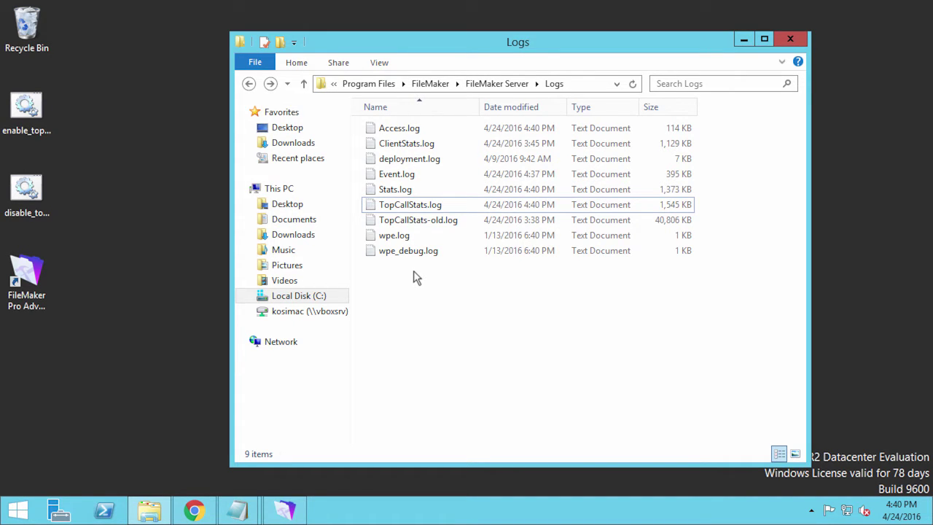
left_click(403, 175)
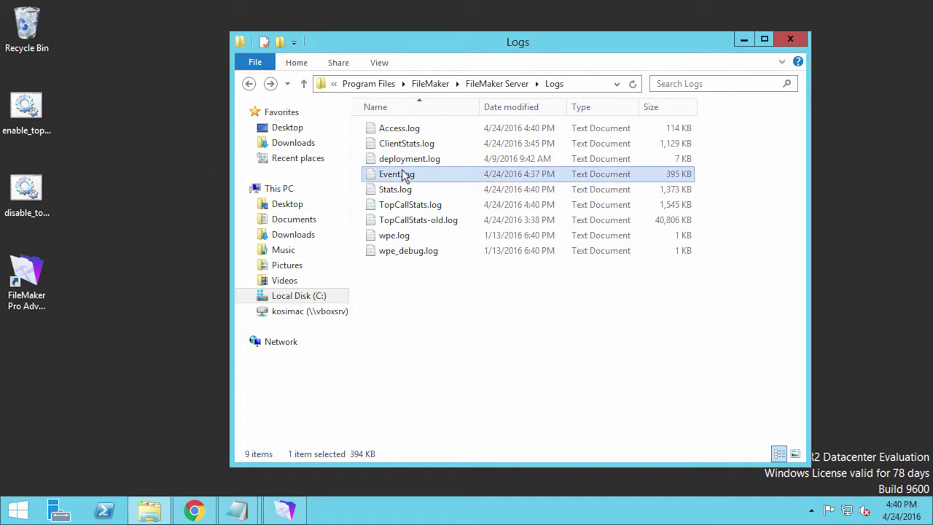
left_click(402, 130, "ctrl")
left_click(394, 235, "ctrl")
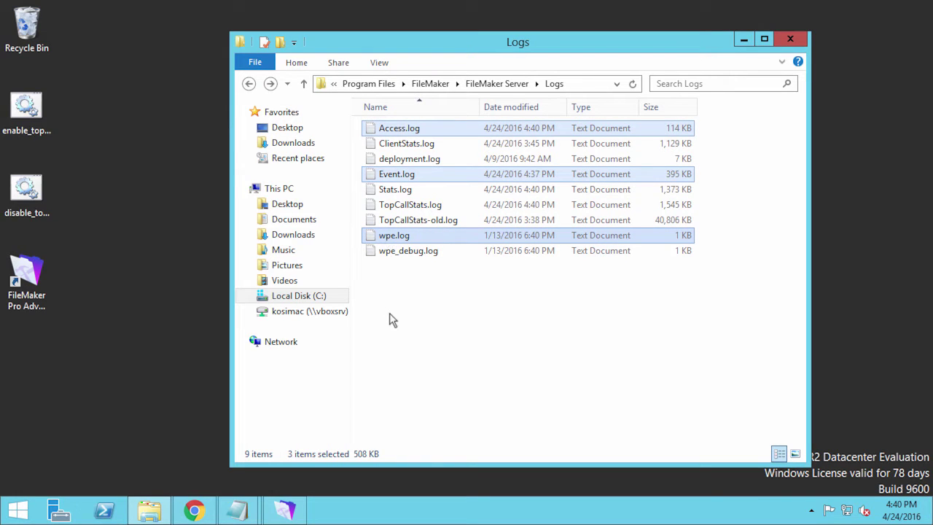
Step: View which logs the admin console's Log Viewer offers for selection, and dismiss the choice without changes
left_click(194, 509)
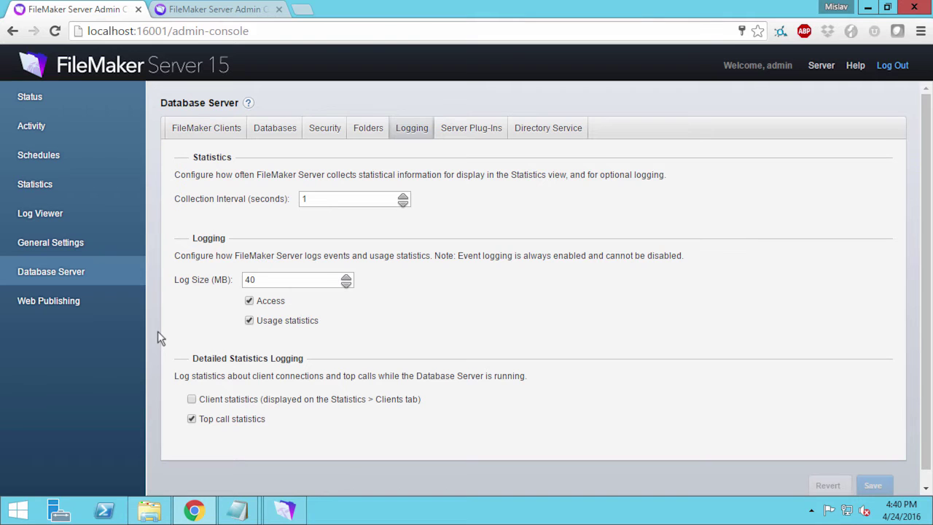
left_click(64, 215)
left_click(175, 130)
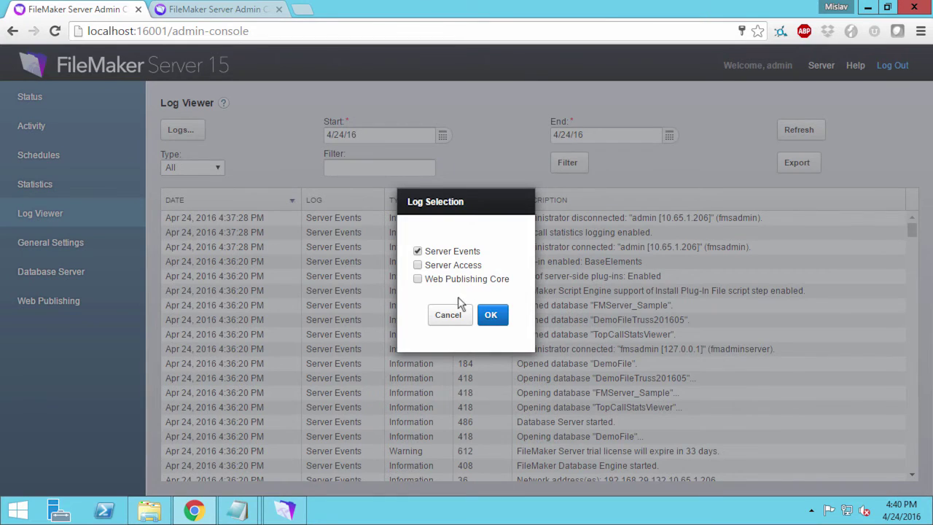
left_click(446, 314)
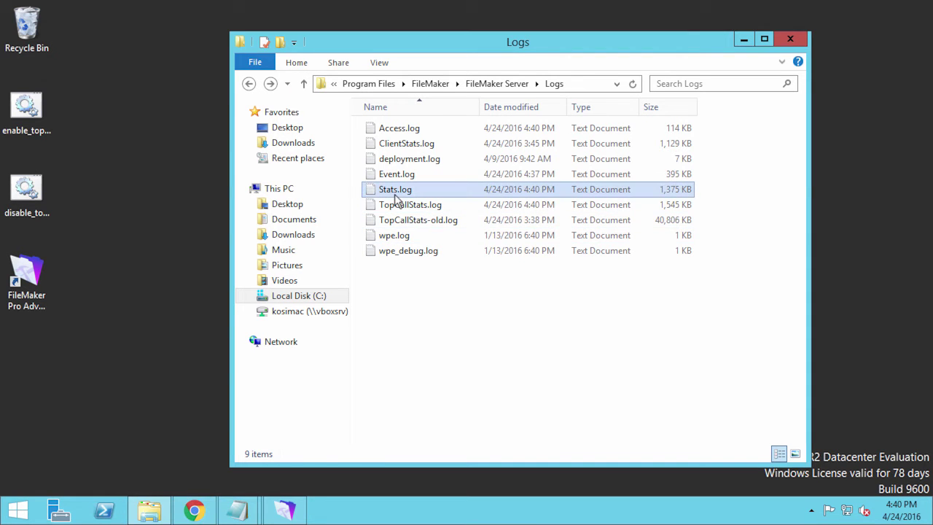
Step: Select Stats.log and ClientStats.log, and examine the admin console's client and server statistics, including the selectable database statistic types
left_click(397, 188)
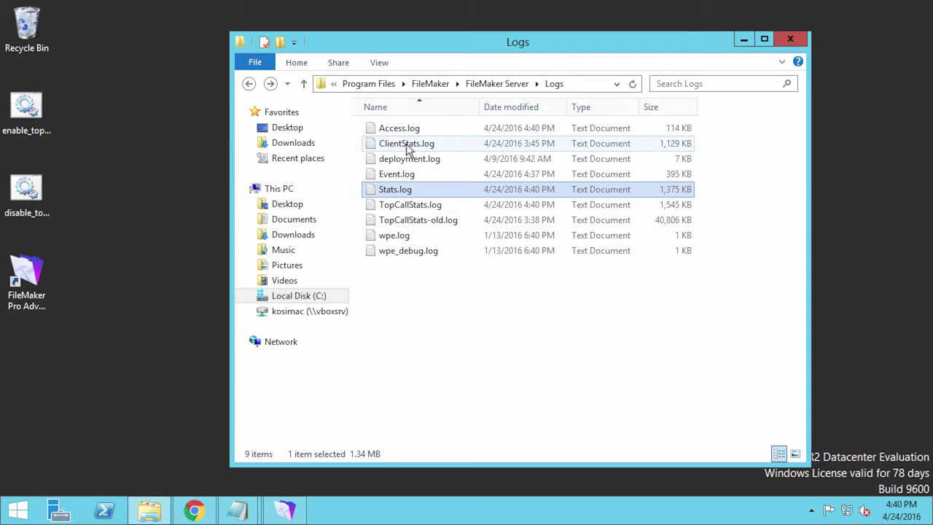
left_click(406, 143, "ctrl")
left_click(194, 509)
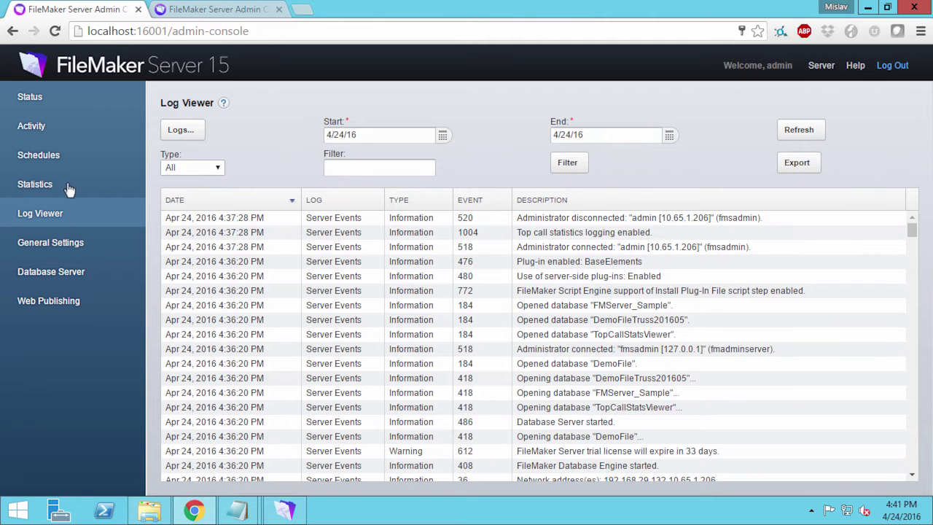
left_click(66, 184)
left_click(184, 133)
left_click(219, 128)
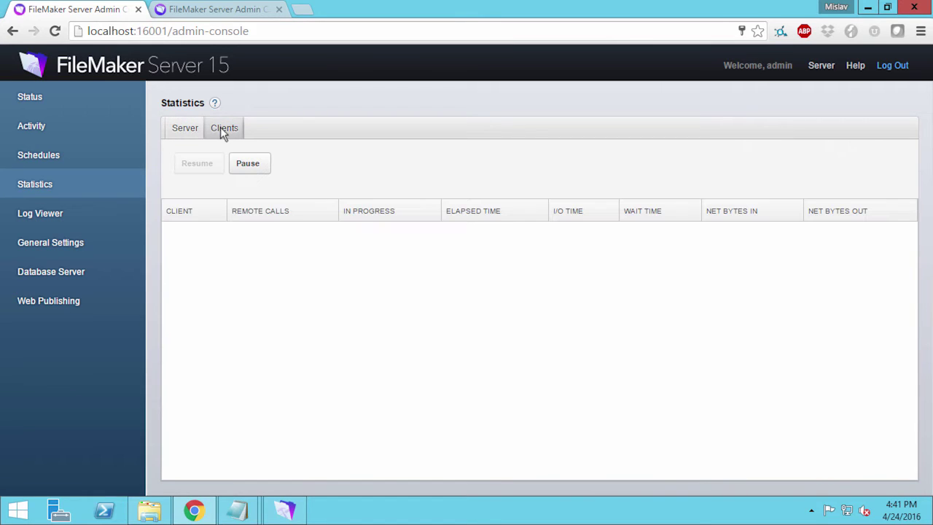
left_click(187, 132)
left_click(210, 167)
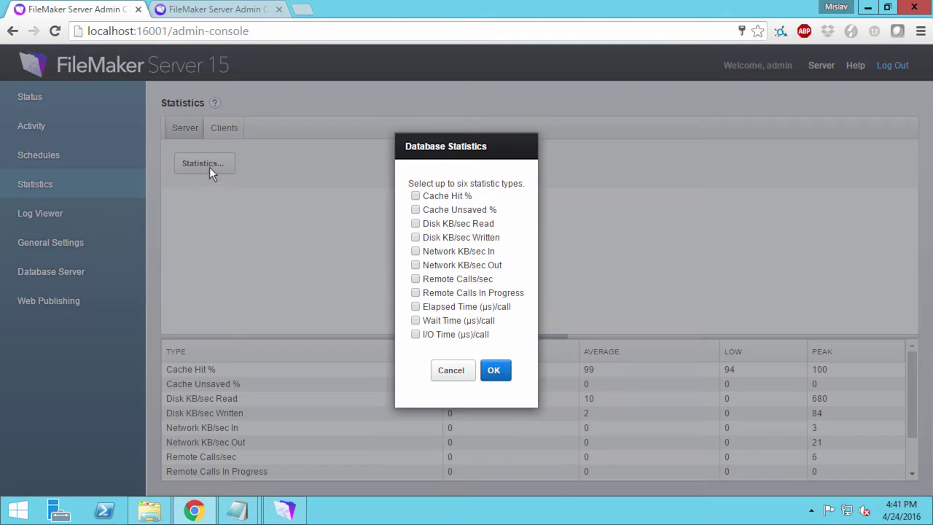
left_click(438, 373)
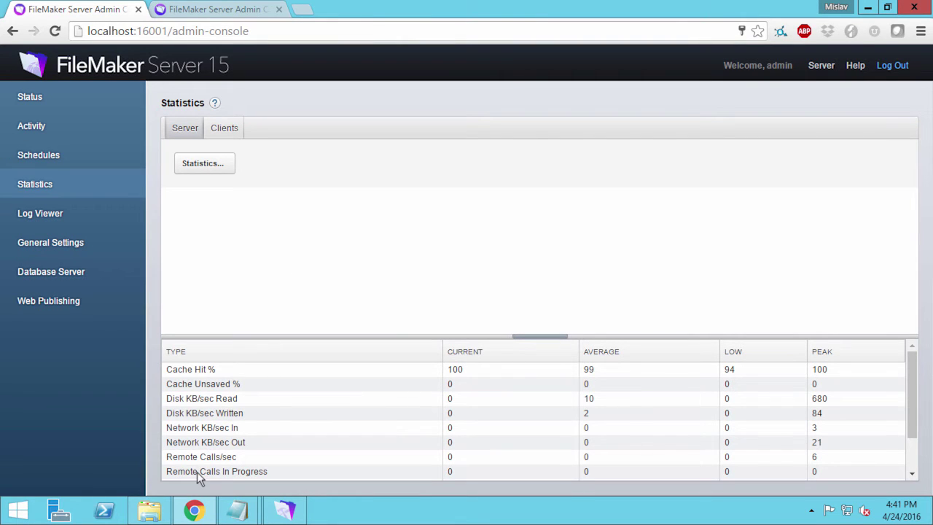
Step: Check the top call statistics option in the database server logging settings, and view the raw TopCallStats.log before closing it
left_click(76, 271)
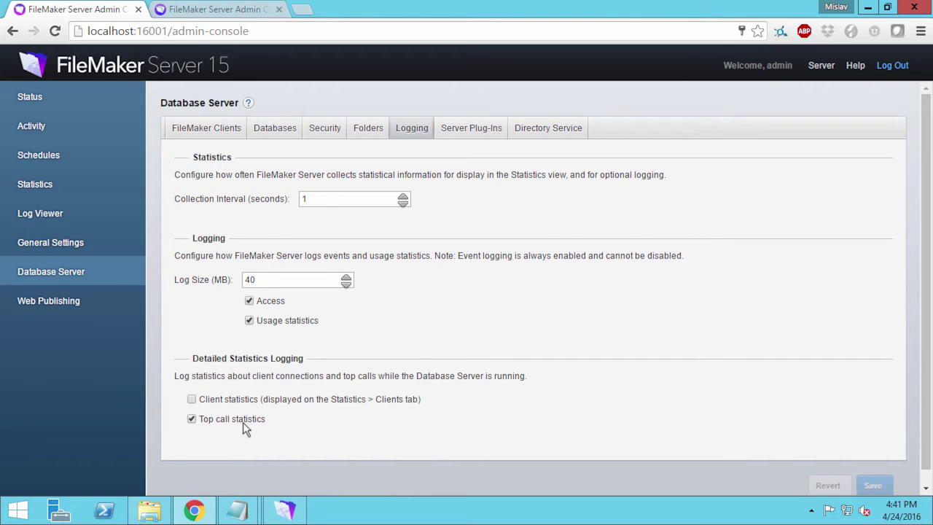
left_click(194, 509)
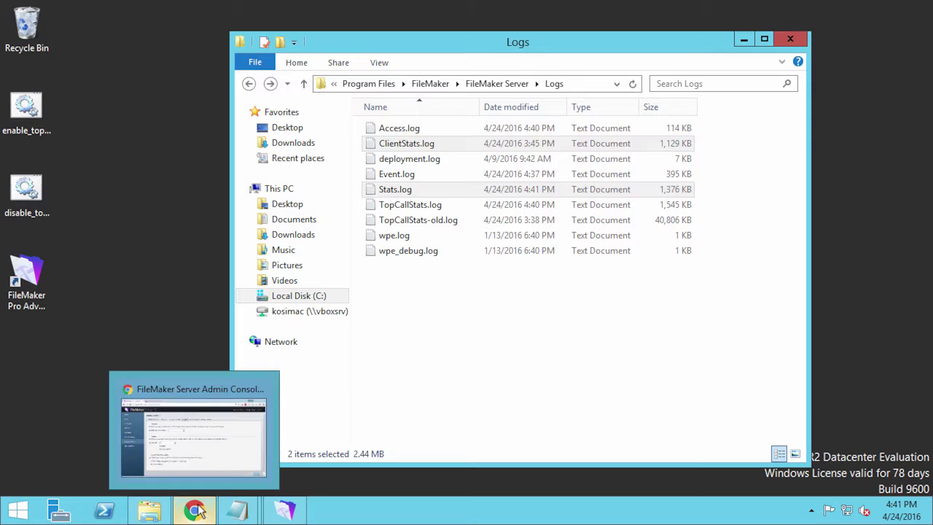
left_click(413, 206)
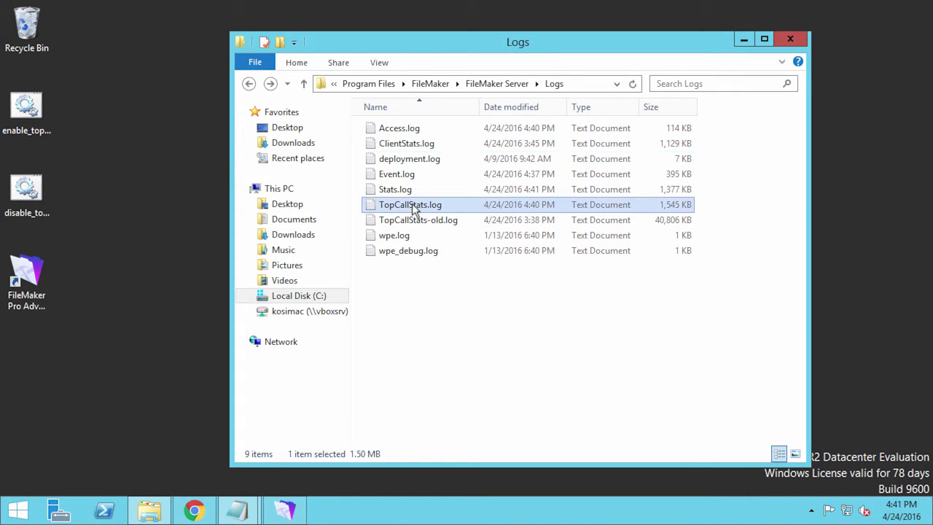
double_click(412, 204)
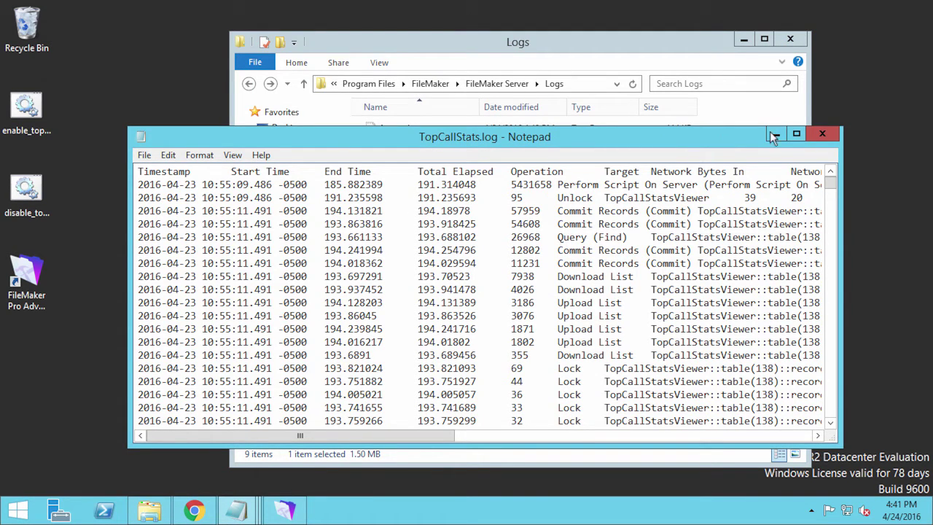
left_click(820, 135)
Step: Convert TopCallStats.log into a new FileMaker Pro Advanced database, using the first row as field names, and save the converted file
left_click_drag(413, 208, 25, 284)
left_click(564, 401)
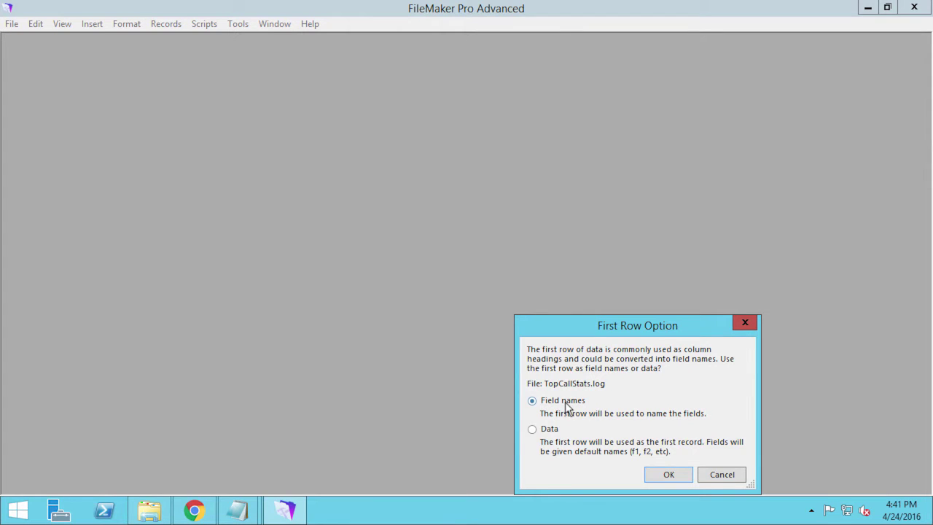
left_click(661, 475)
left_click(635, 416)
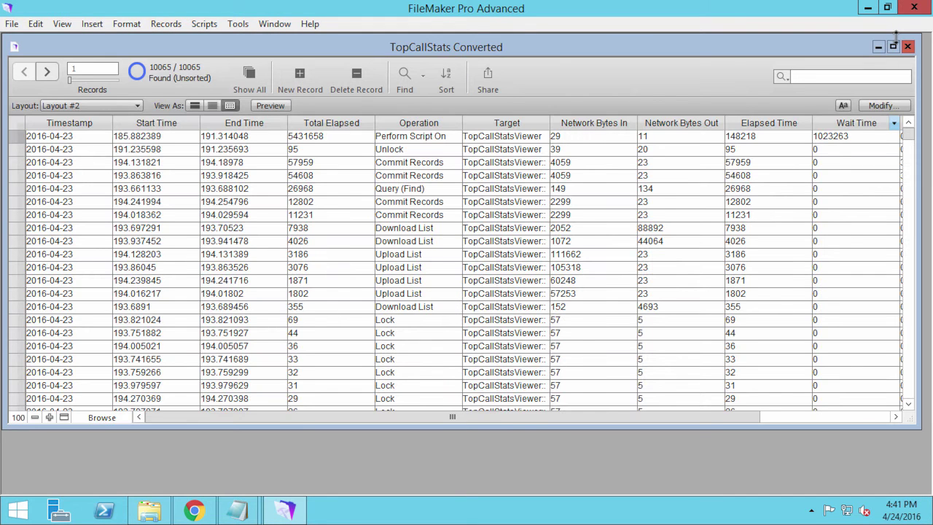
Step: Maximize the converted database window, and read the Top call statistics log topic in the admin console's FileMaker Server 15 Help
left_click(892, 46)
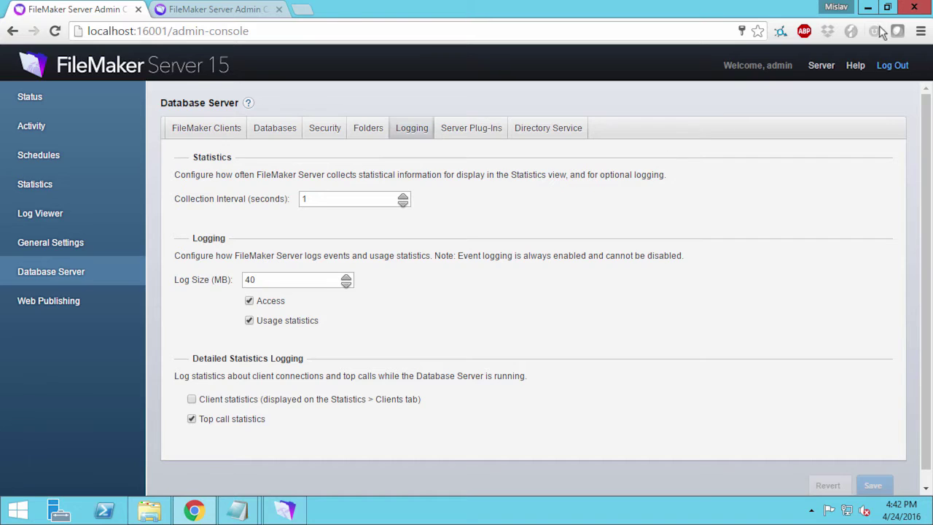
left_click(855, 65)
left_click(830, 86)
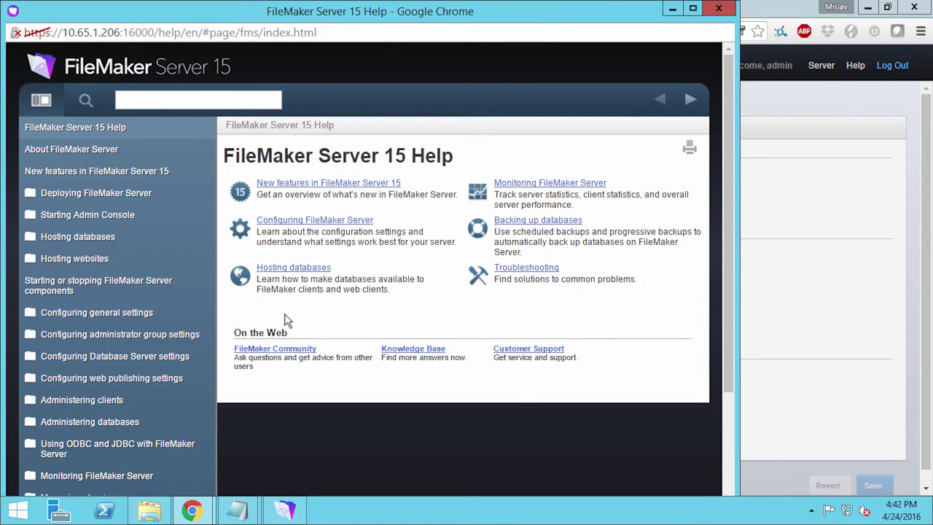
left_click(114, 474)
left_click_drag(723, 304, 719, 427)
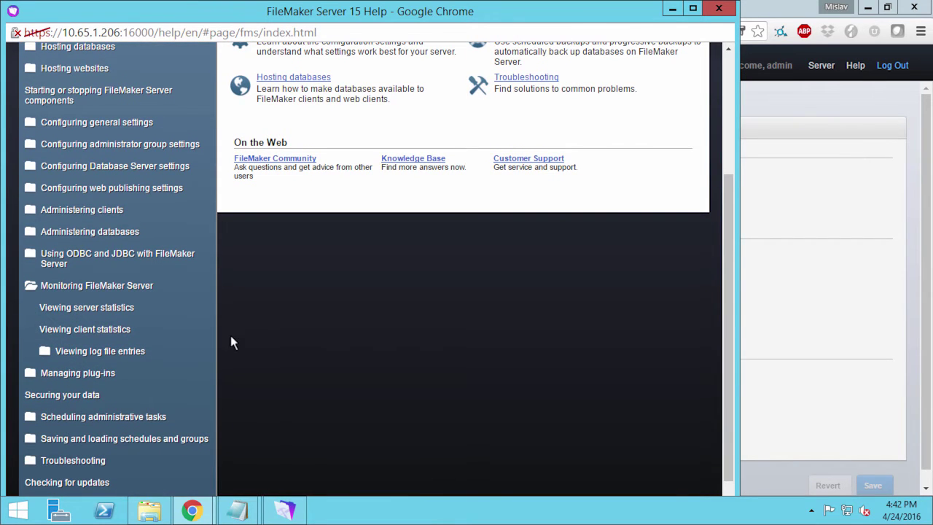
left_click(111, 352)
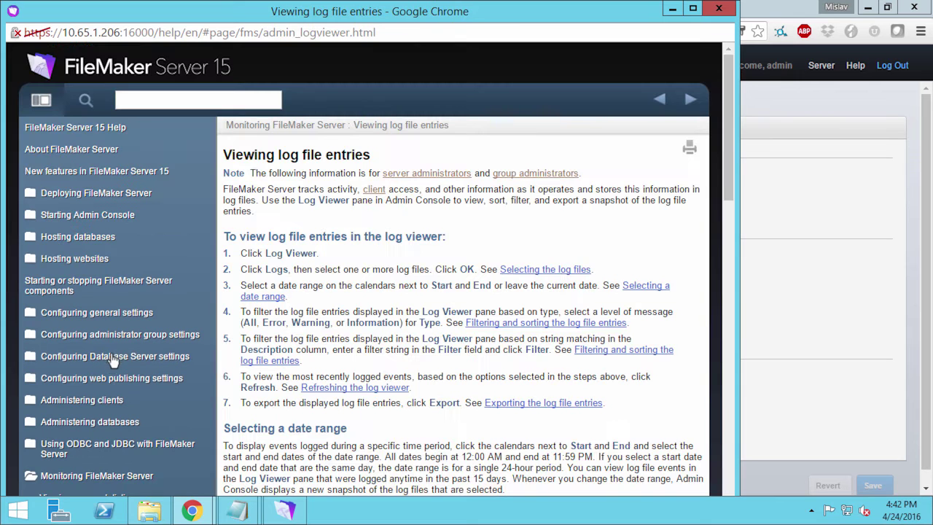
left_click(728, 375)
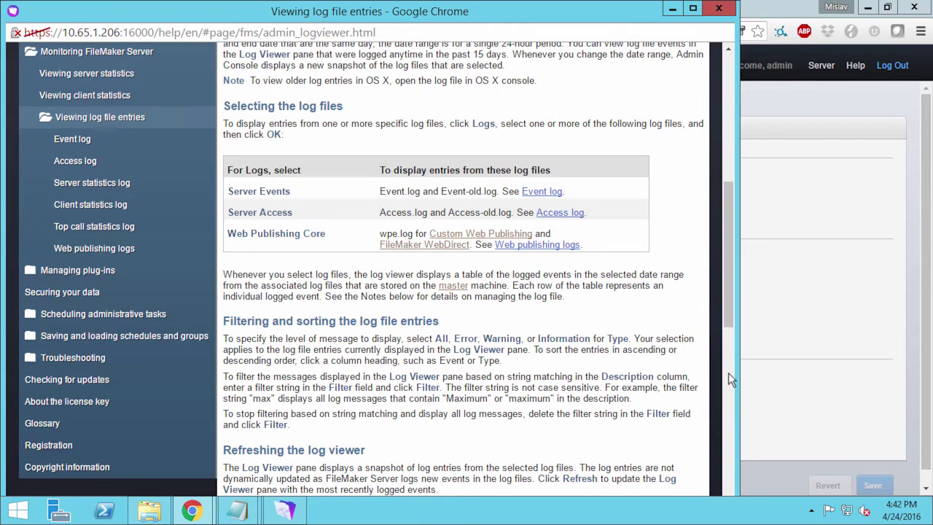
left_click(113, 224)
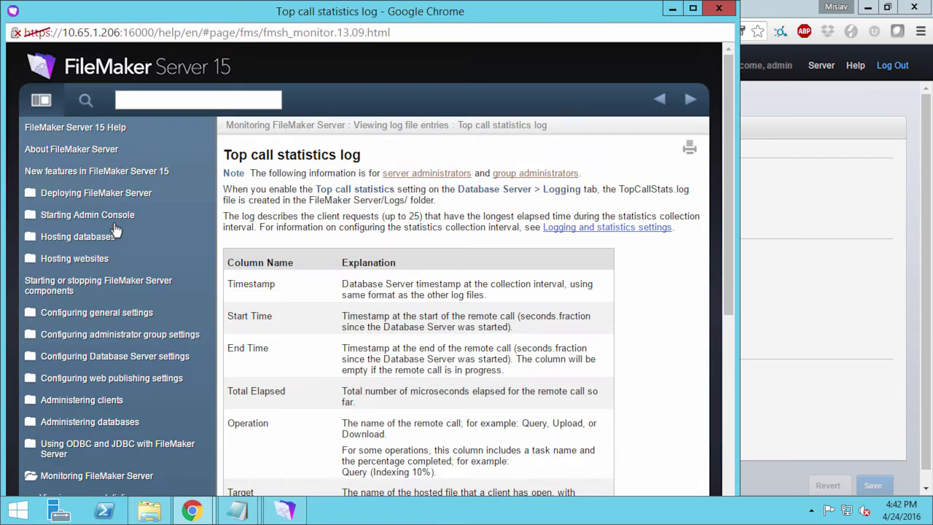
left_click_drag(223, 155, 362, 156)
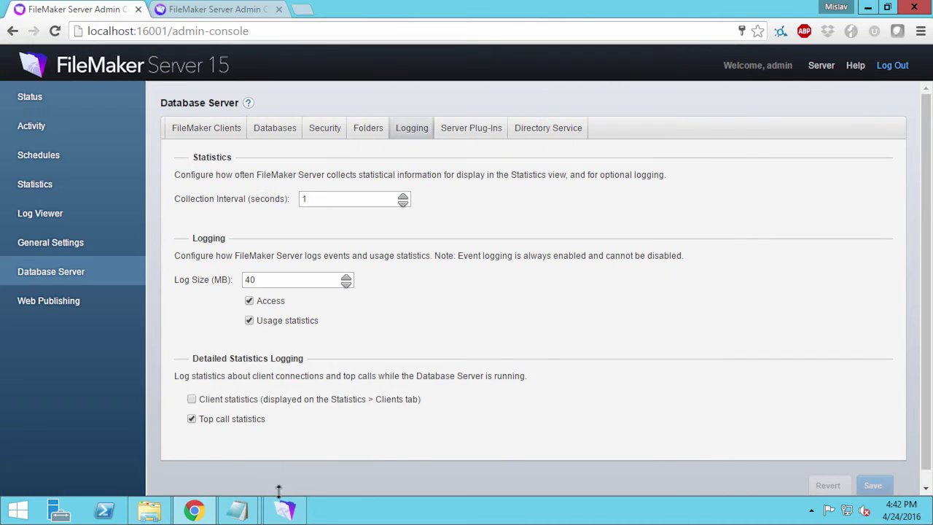
Step: Switch to FileMaker Pro Advanced, widen the Timestamp column to fit its full values, and highlight the first record's time zone offset
left_click(284, 510)
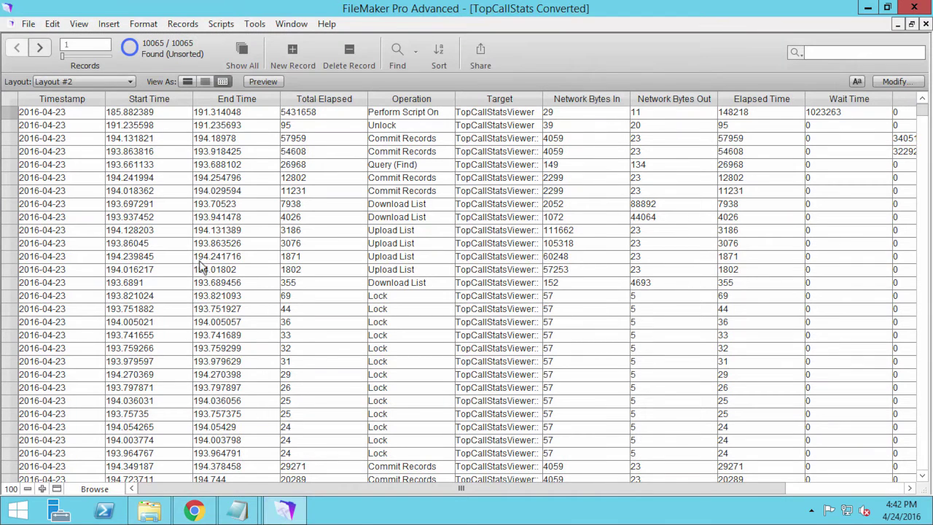
left_click_drag(105, 98, 167, 100)
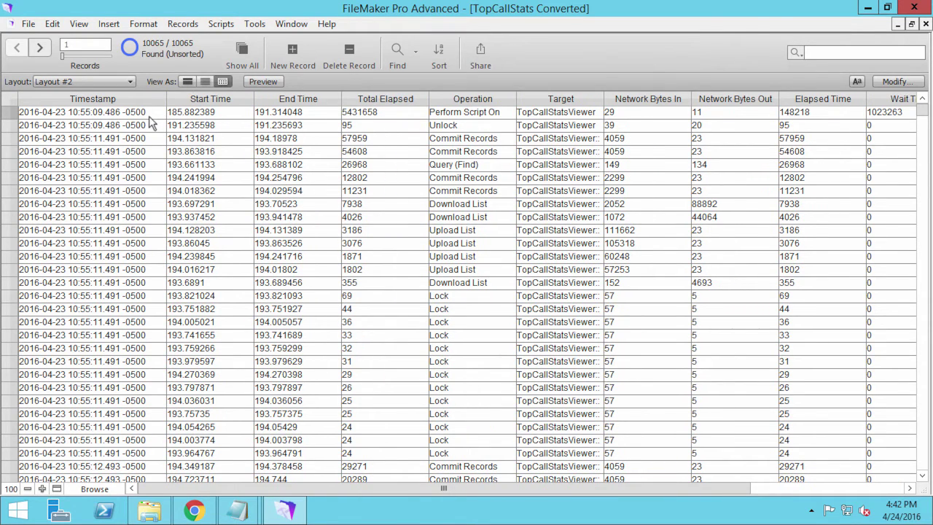
left_click(152, 113)
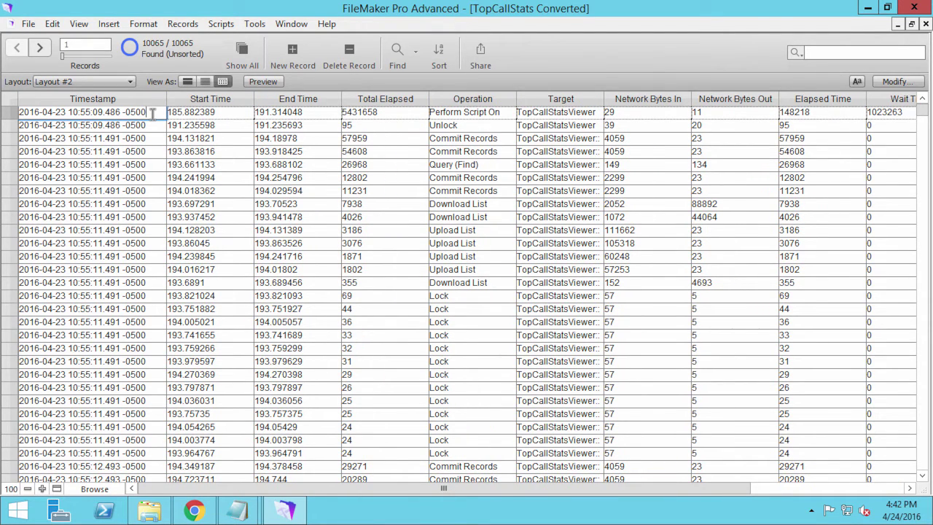
triple_click(153, 113)
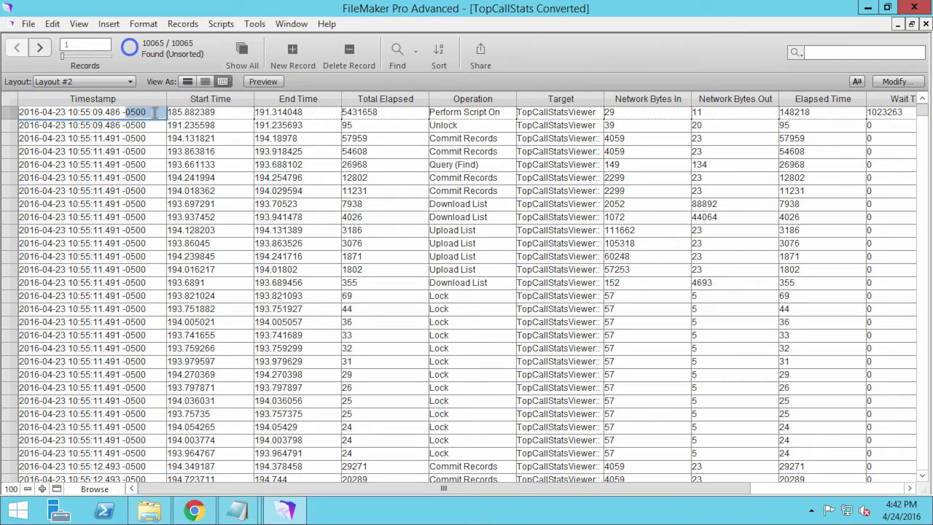
Step: Compare the Timestamp values of the first three records, focusing on the seconds portion
triple_click(152, 125)
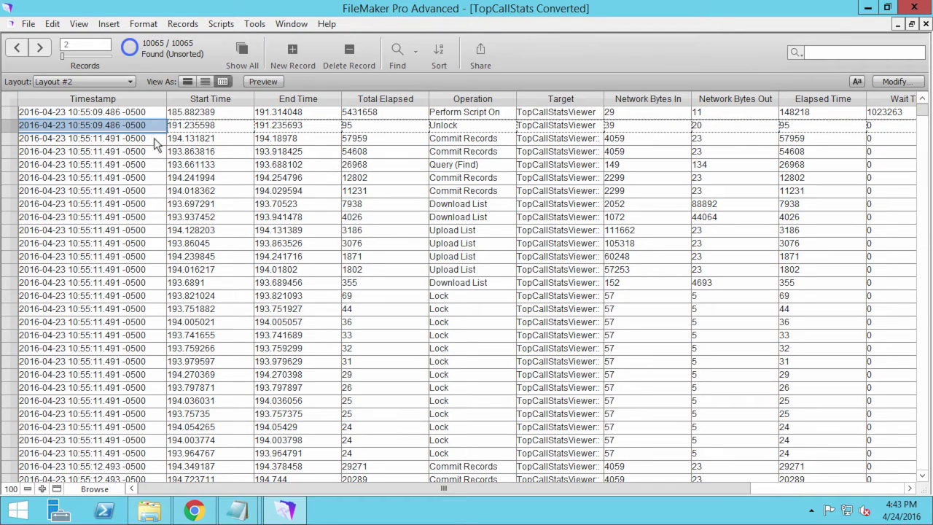
left_click(157, 138)
left_click_drag(91, 138, 121, 139)
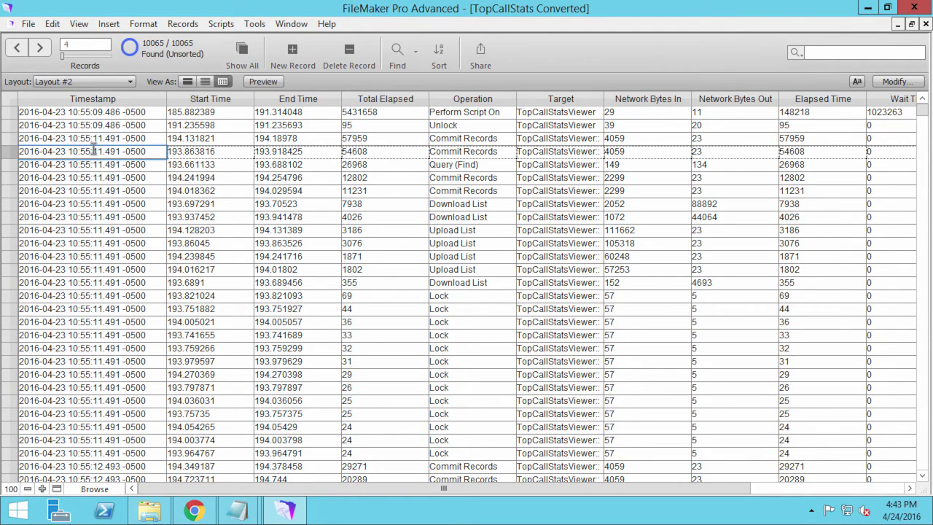
double_click(102, 138)
left_click(153, 138)
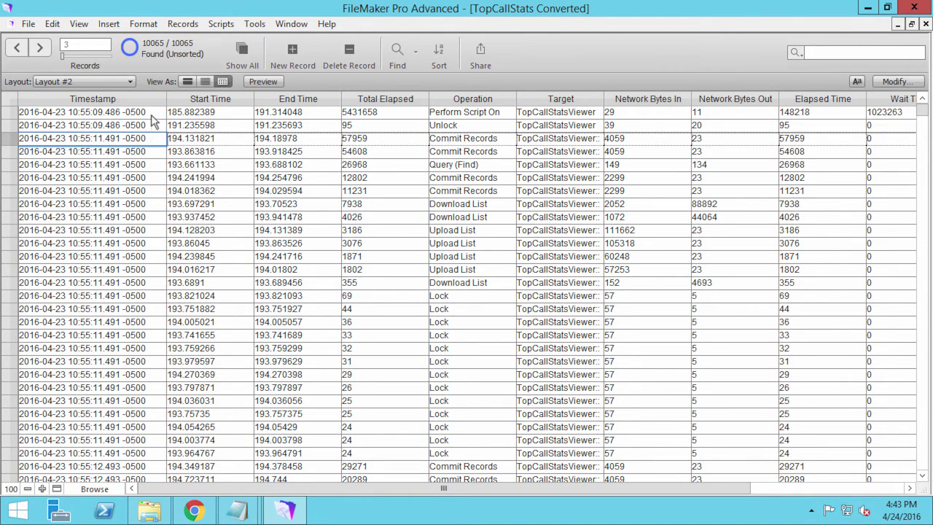
left_click(153, 113)
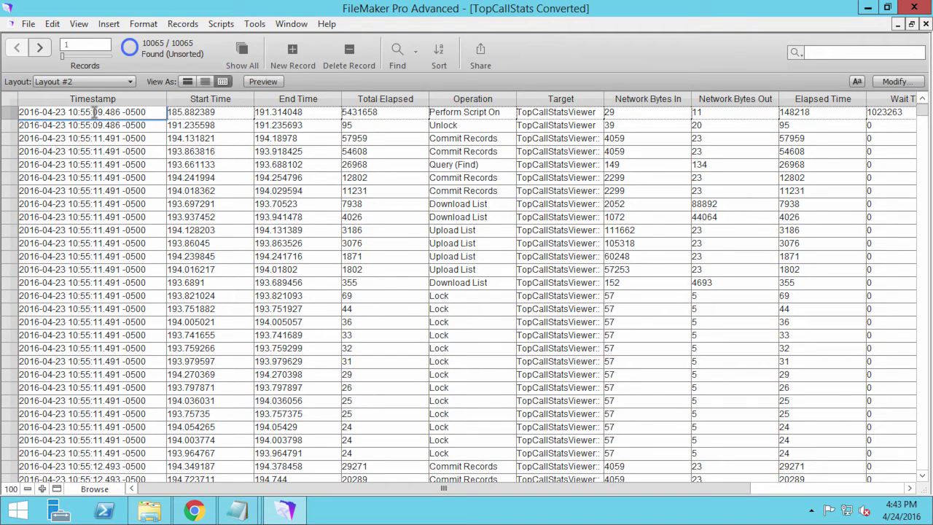
left_click_drag(93, 112, 121, 112)
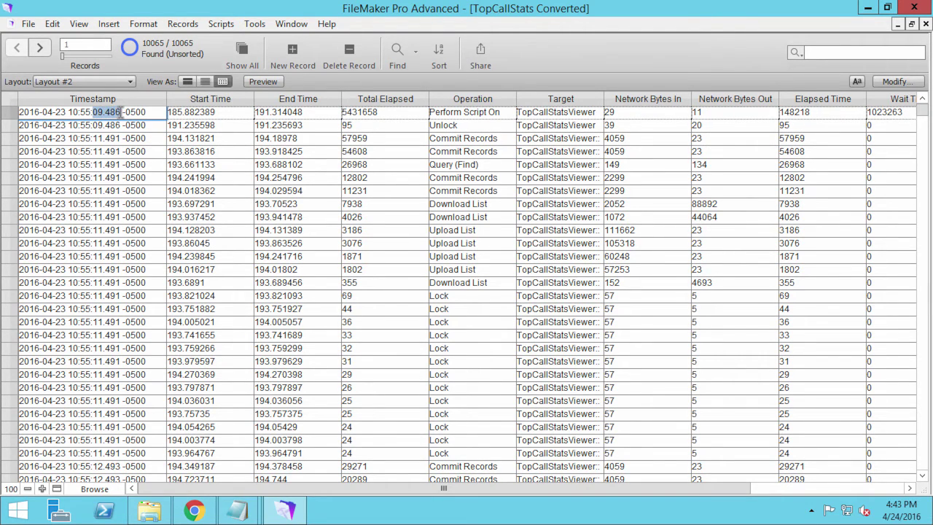
left_click(158, 113)
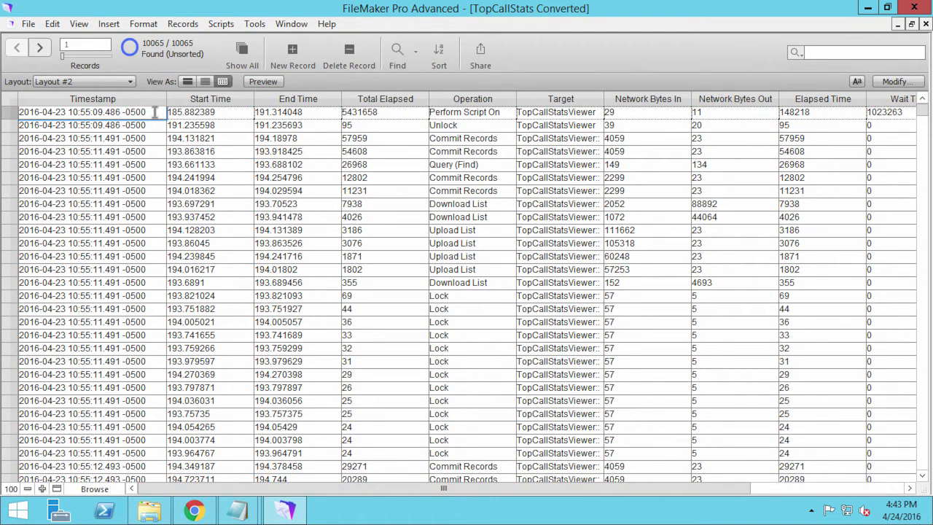
Step: Examine the first record's Start Time and End Time values, and undo the accidental clearing of the End Time
left_click(224, 113)
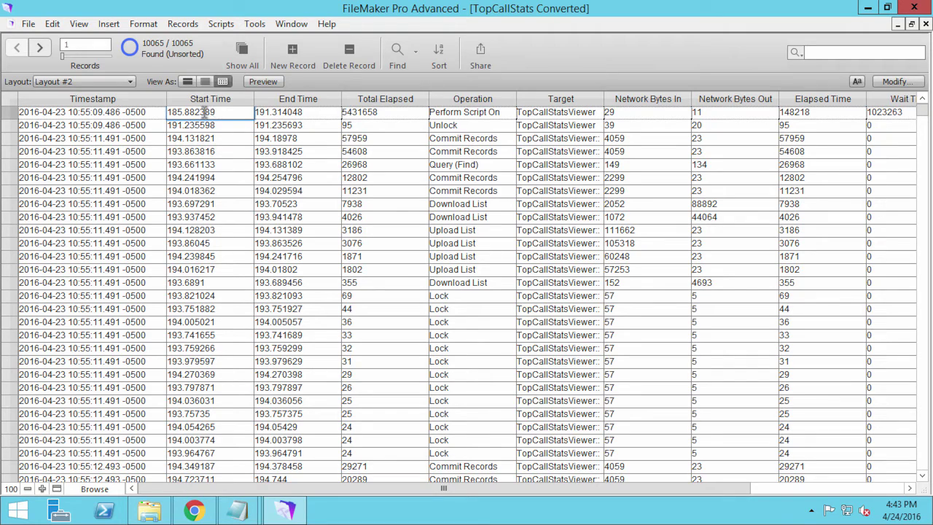
left_click_drag(184, 112, 222, 111)
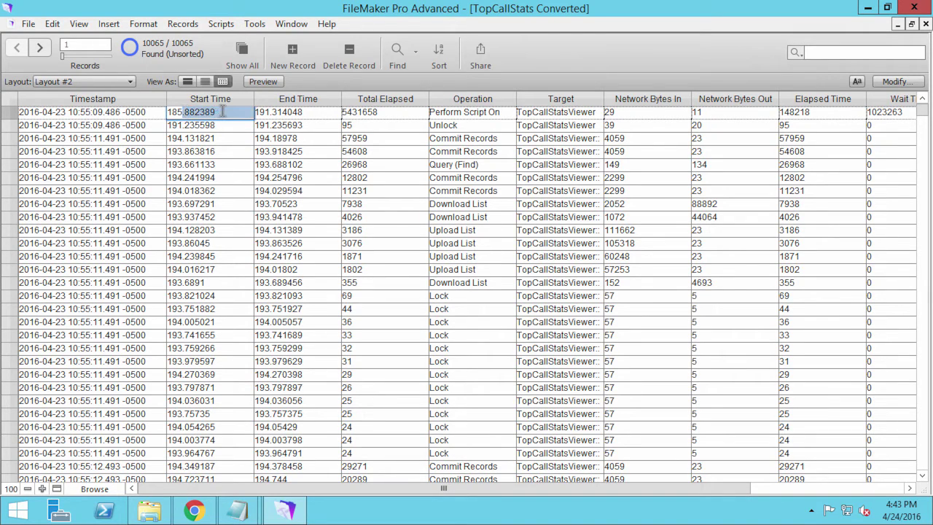
left_click(222, 112)
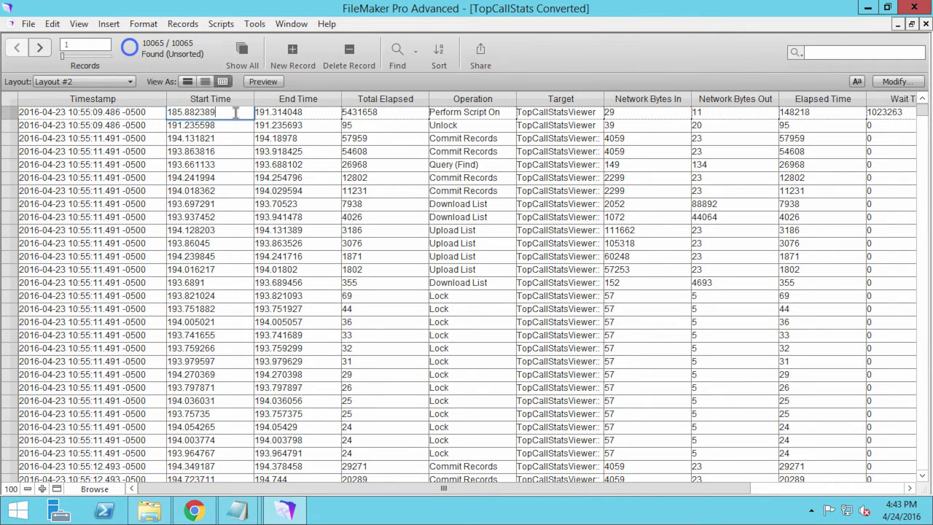
left_click(328, 112)
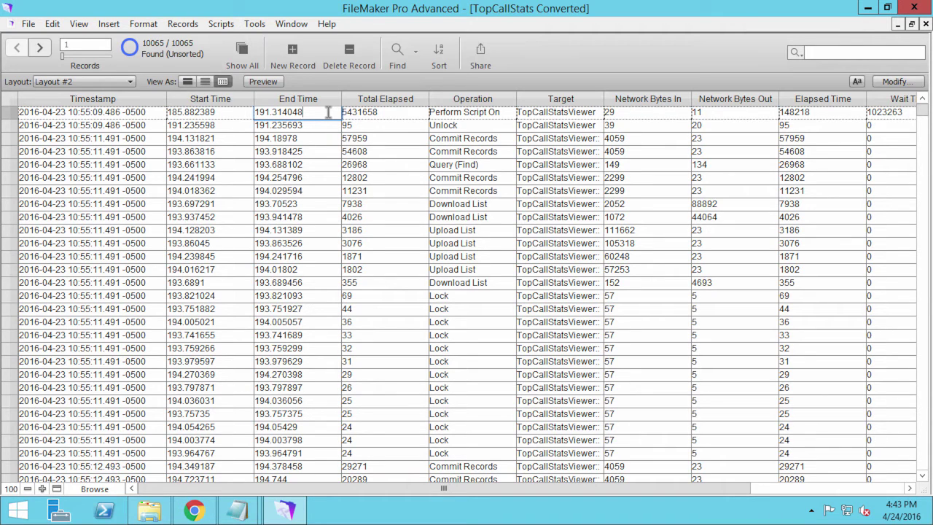
left_click_drag(326, 112, 221, 109)
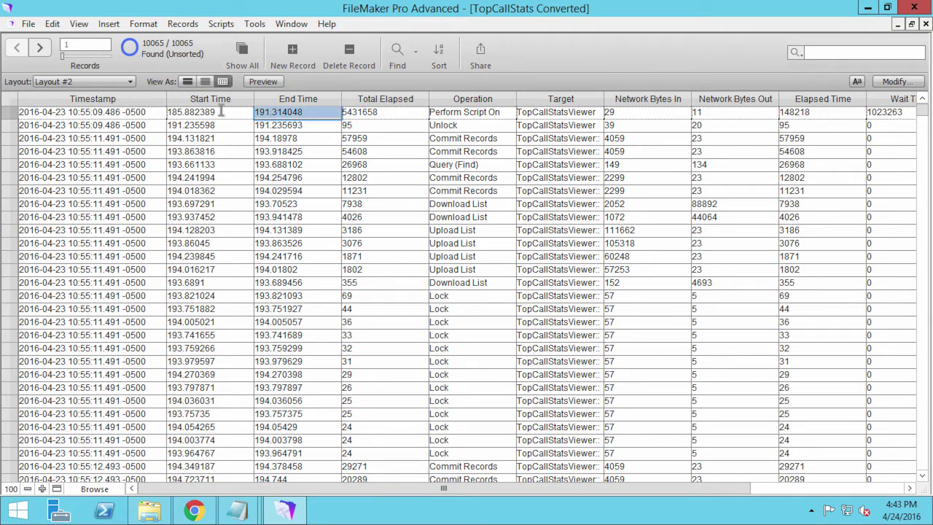
key("BackSpace")
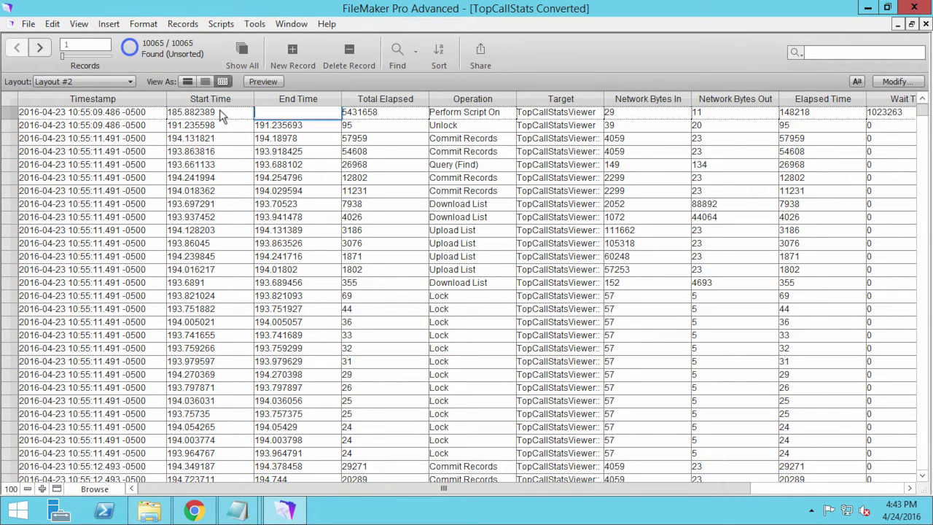
key("ctrl+z")
Step: Compare the Total Elapsed and Elapsed Time values of the first record, the Perform Script On Server call
left_click(406, 113)
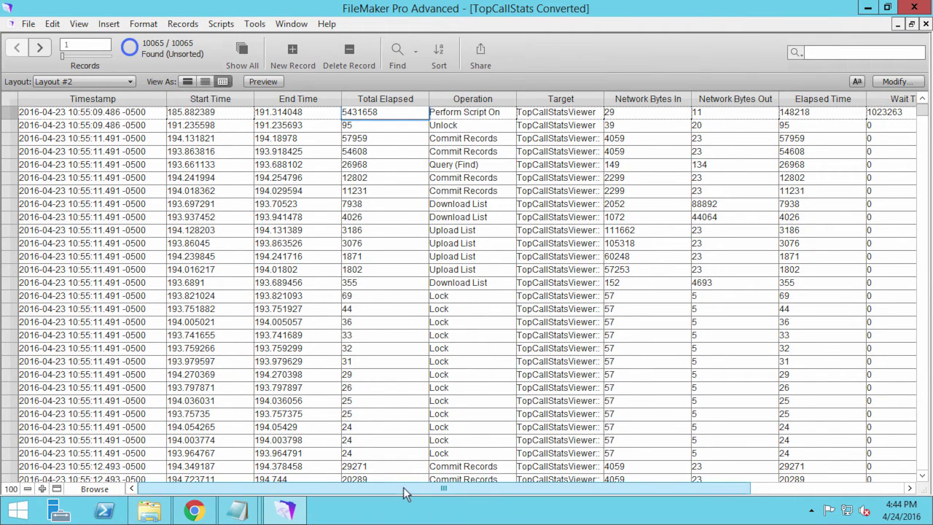
left_click_drag(403, 487, 627, 489)
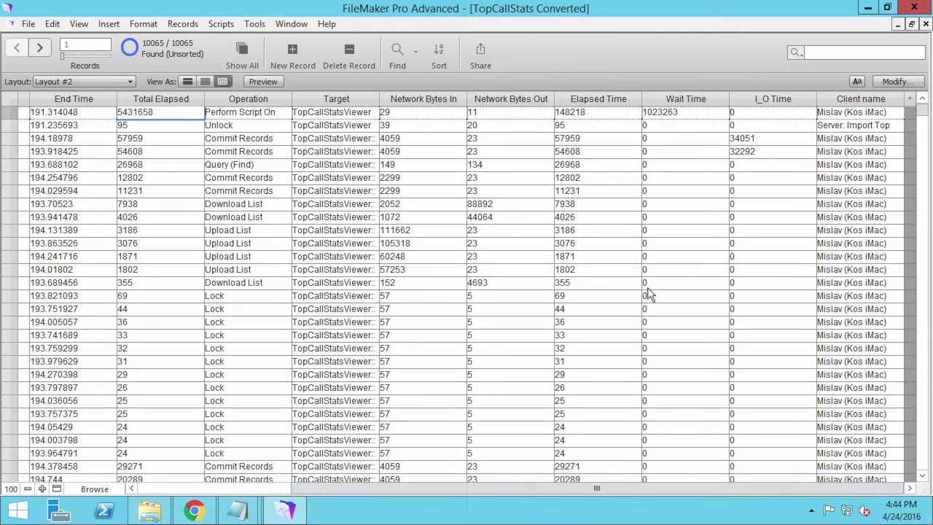
left_click(600, 111)
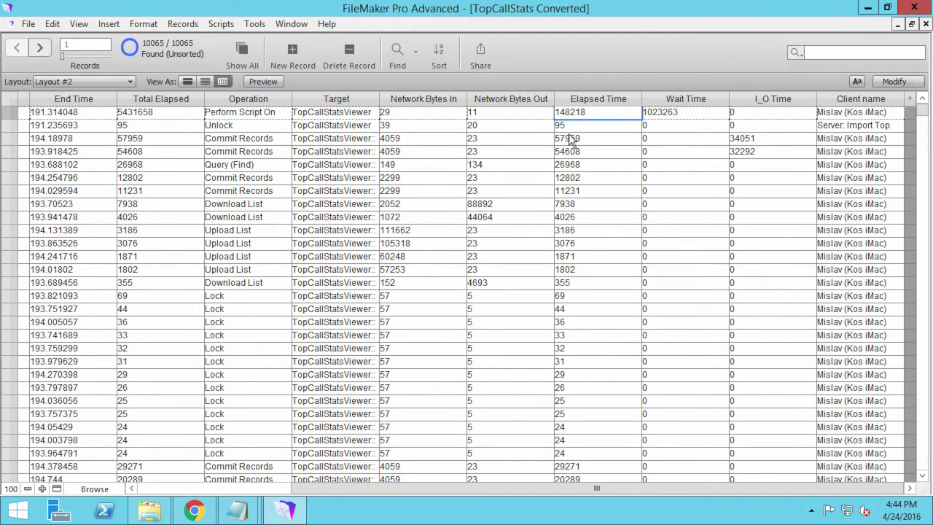
left_click(129, 112)
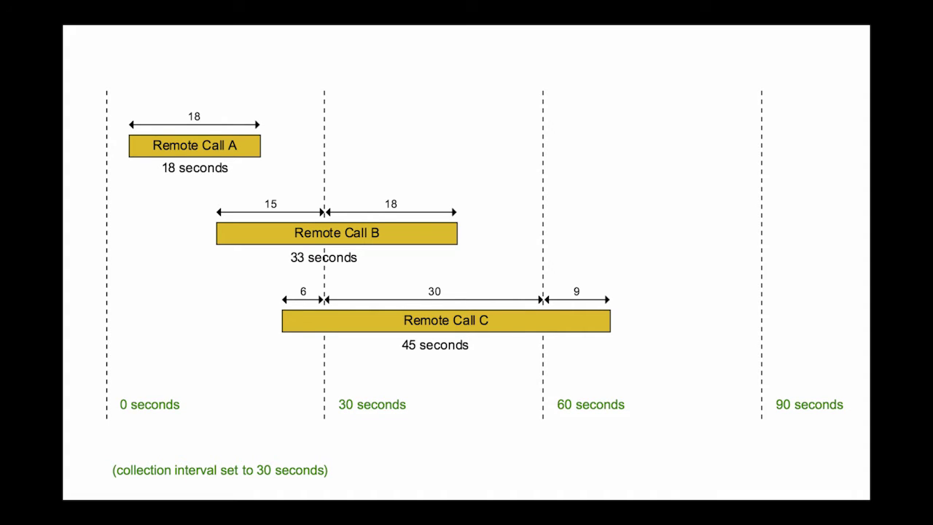
key("Right")
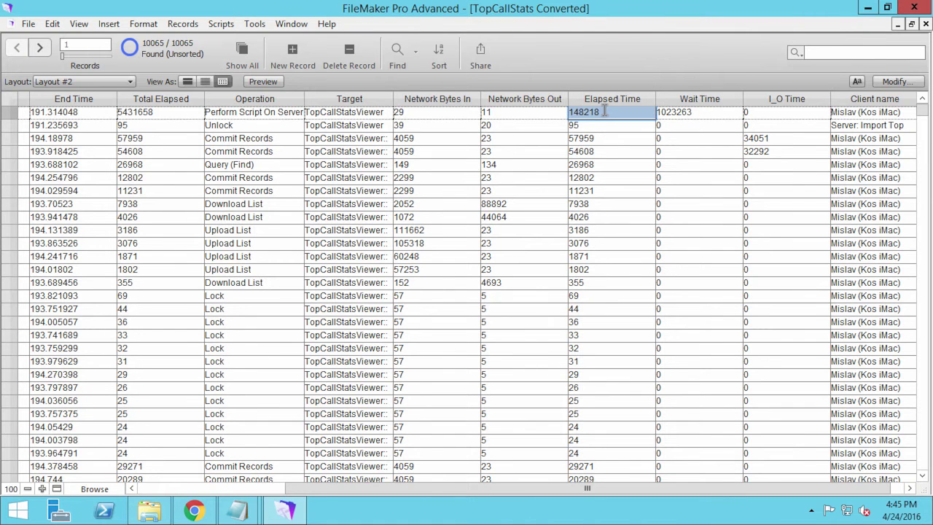
left_click(182, 112)
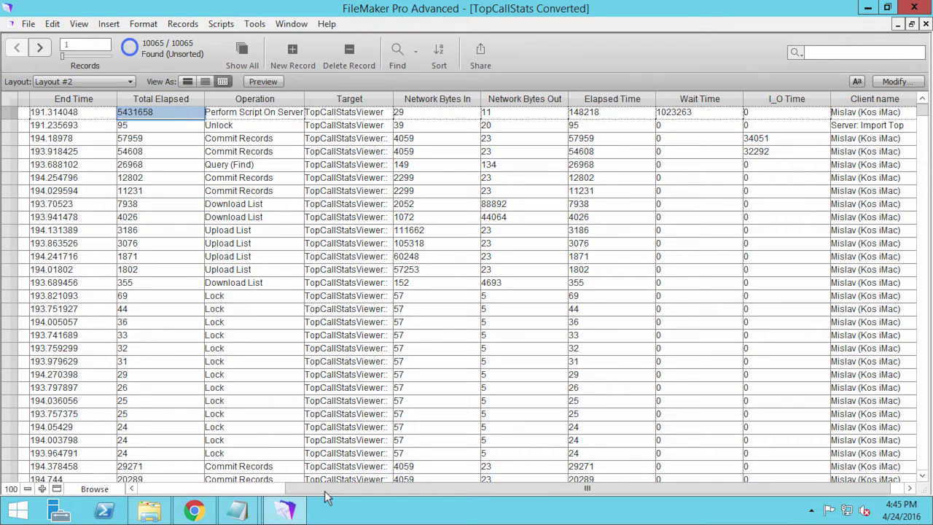
Step: Find the records matching the third record's Timestamp, check the first result's Total Elapsed value, and show all records again
scroll(292, 490, "left", 3)
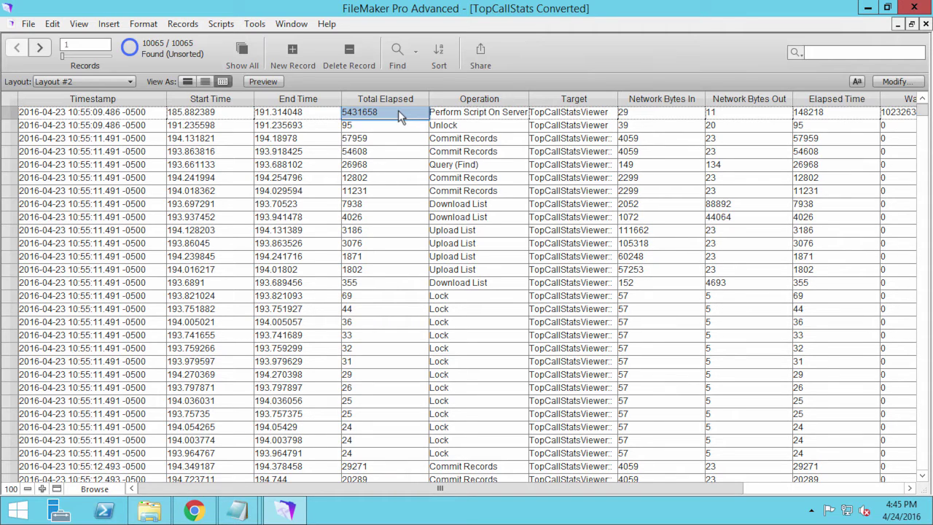
left_click(158, 138)
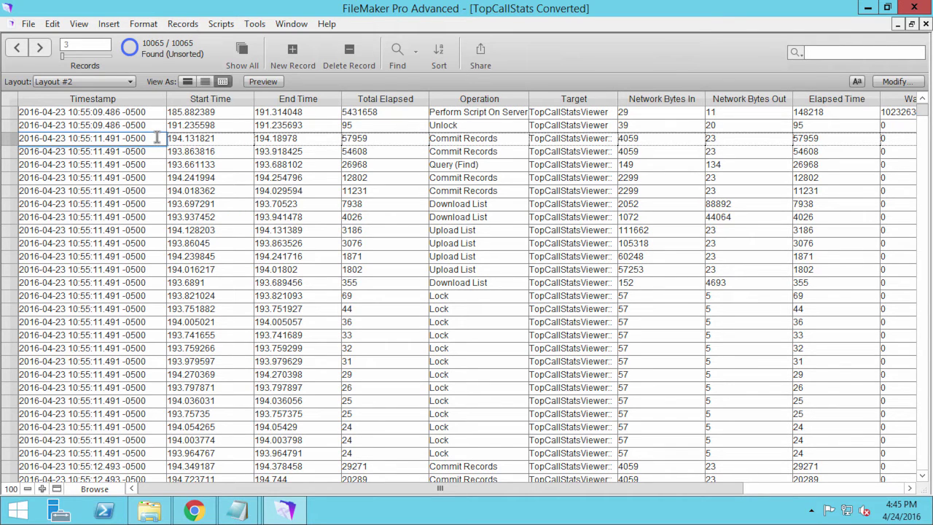
right_click(153, 137)
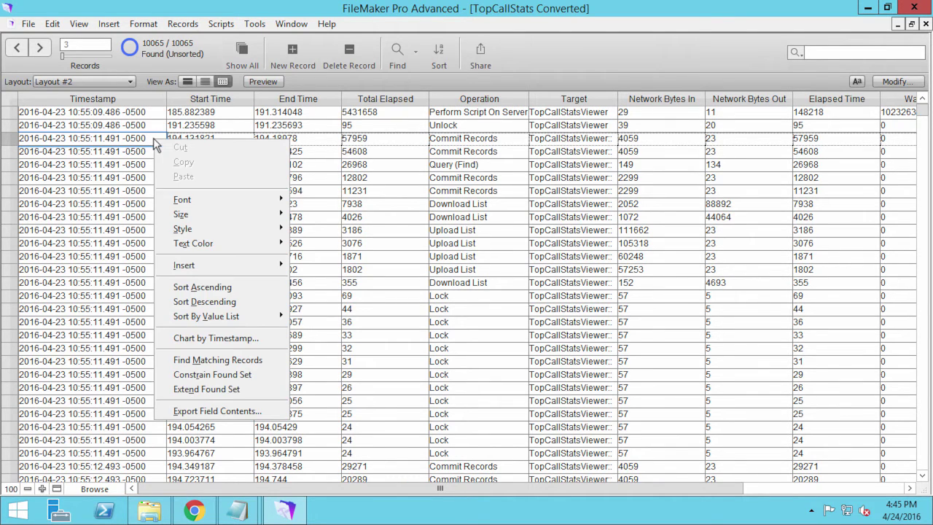
left_click(193, 357)
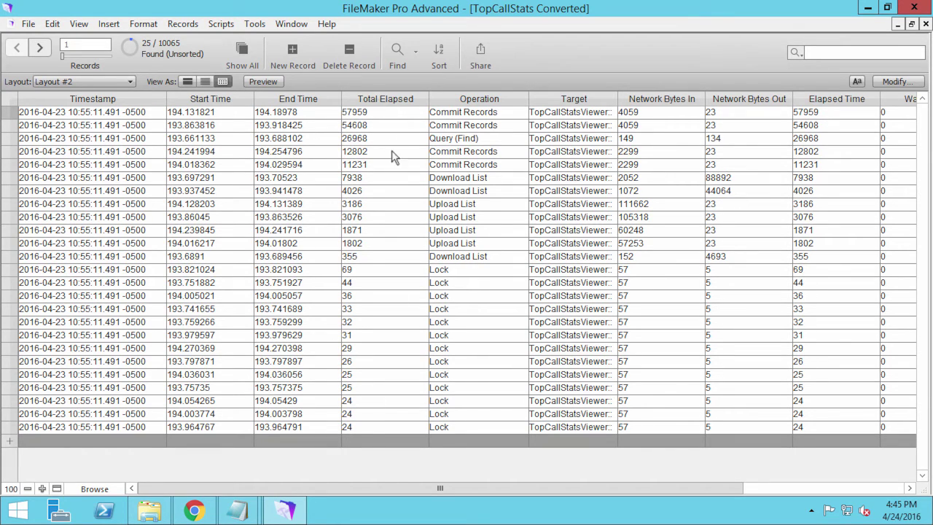
left_click(389, 112)
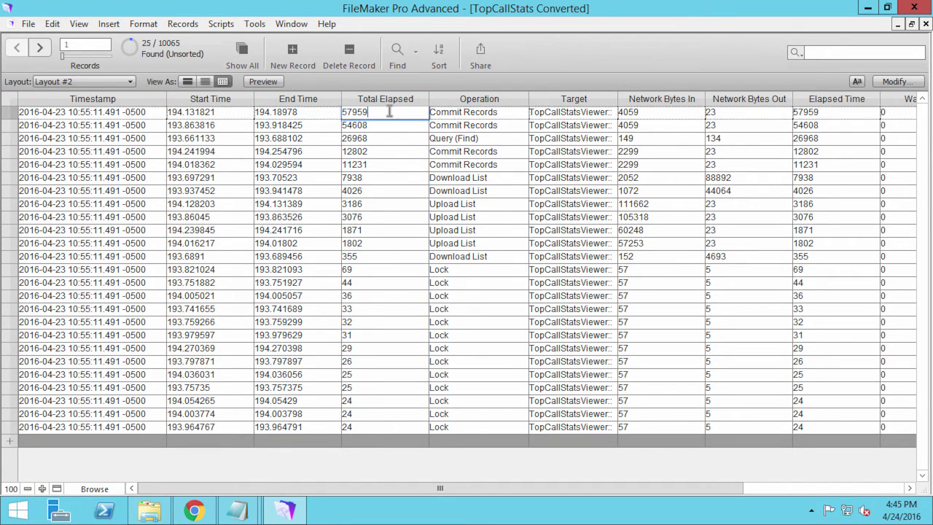
left_click(242, 51)
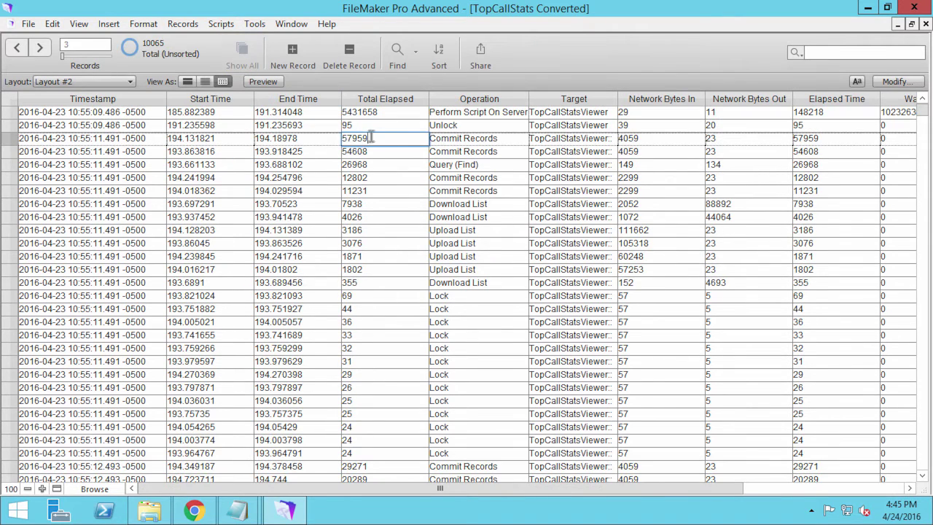
Step: Widen the Operation column and examine both parts of the first record's Operation value, the name and the parenthesised text
scroll(341, 488, "right", 5)
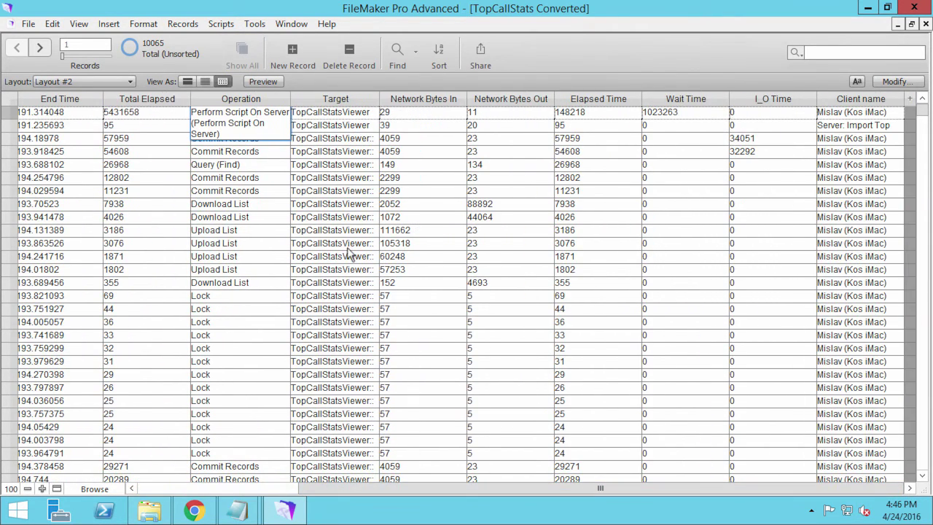
left_click_drag(318, 102, 382, 102)
left_click(323, 118)
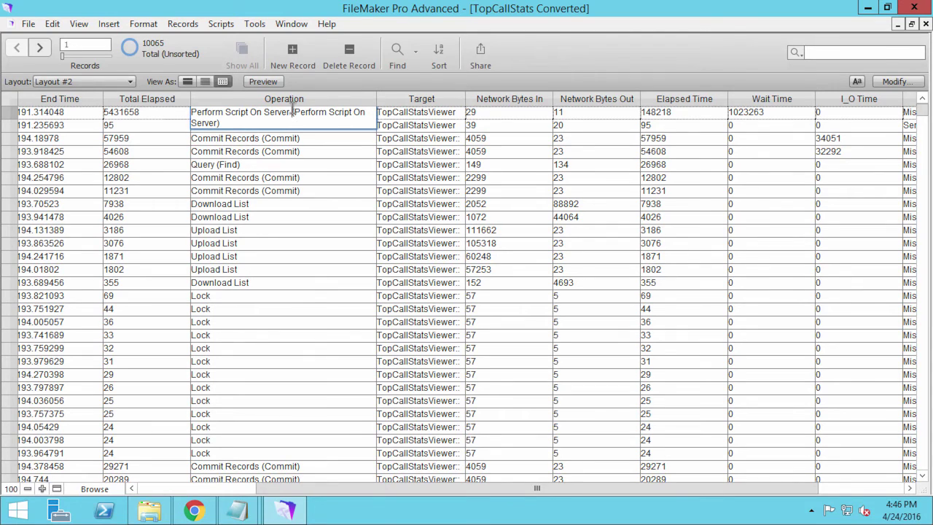
left_click_drag(290, 111, 179, 111)
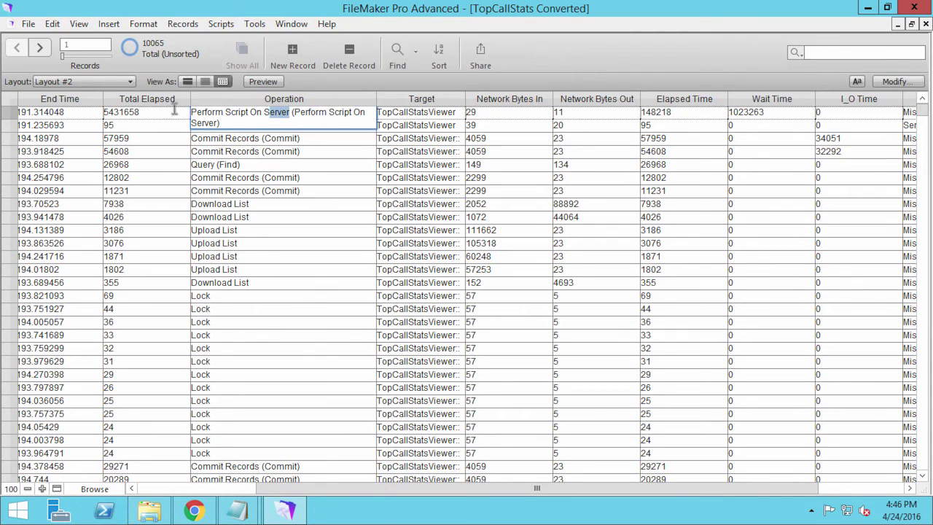
left_click(294, 115)
left_click_drag(294, 113, 219, 123)
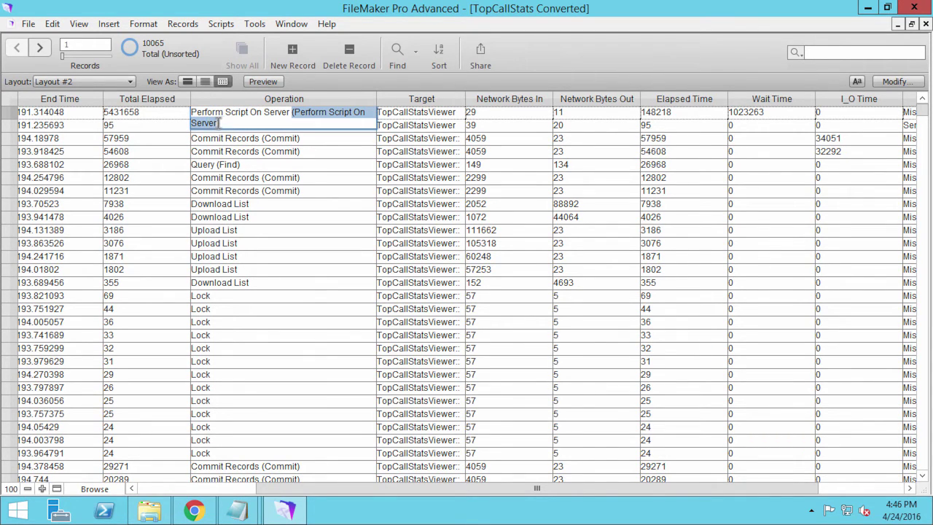
left_click(290, 123)
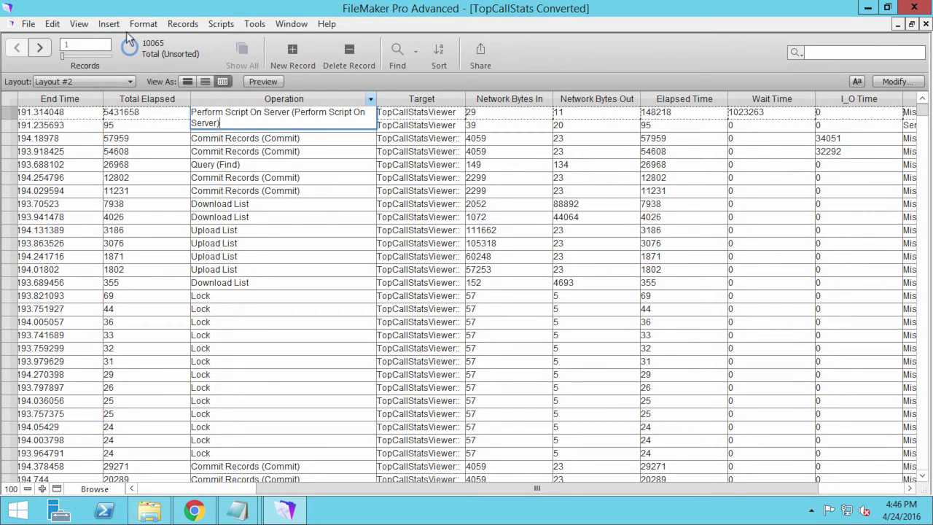
Step: View the index of the Operation field to review the distinct operation names, and close it without pasting a value
left_click(119, 28)
left_click(146, 156)
left_click_drag(549, 23, 511, 23)
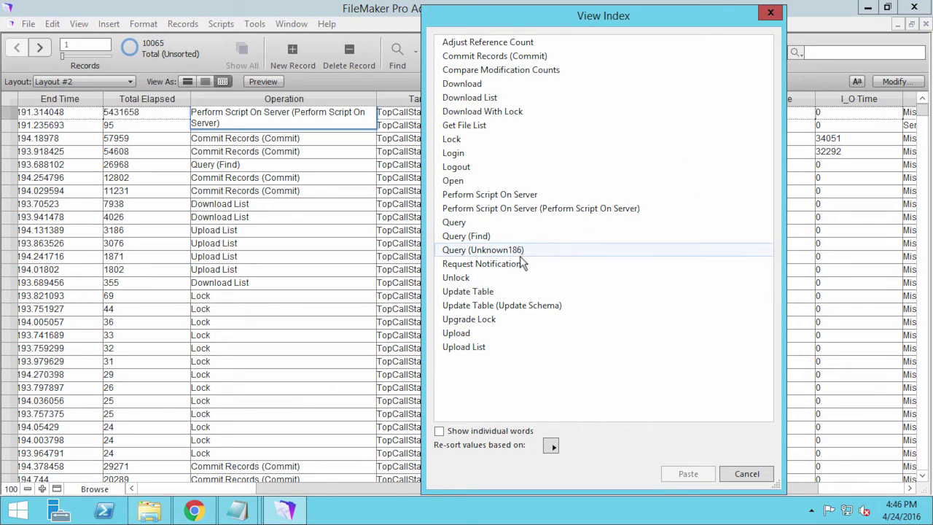
left_click(747, 474)
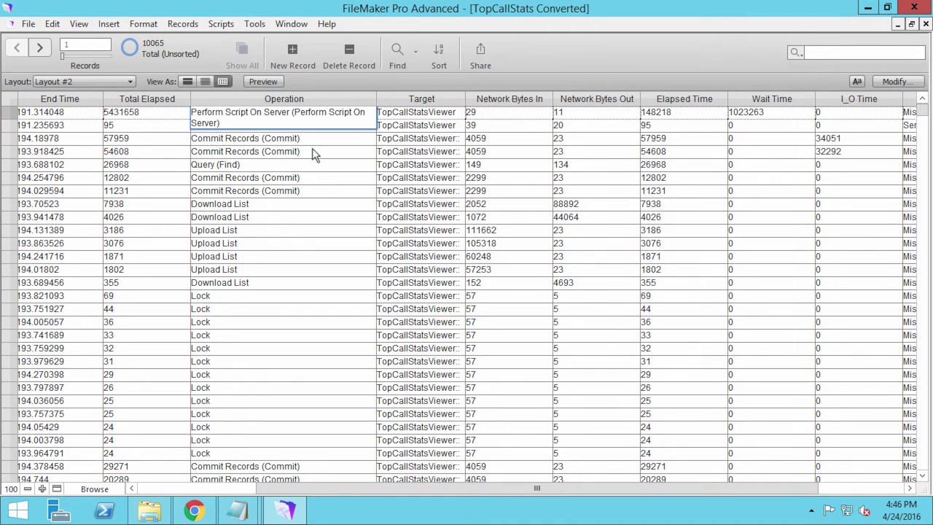
Step: Examine the fifth record's Operation value, focusing on the Find part in parentheses
left_click(274, 167)
triple_click(238, 165)
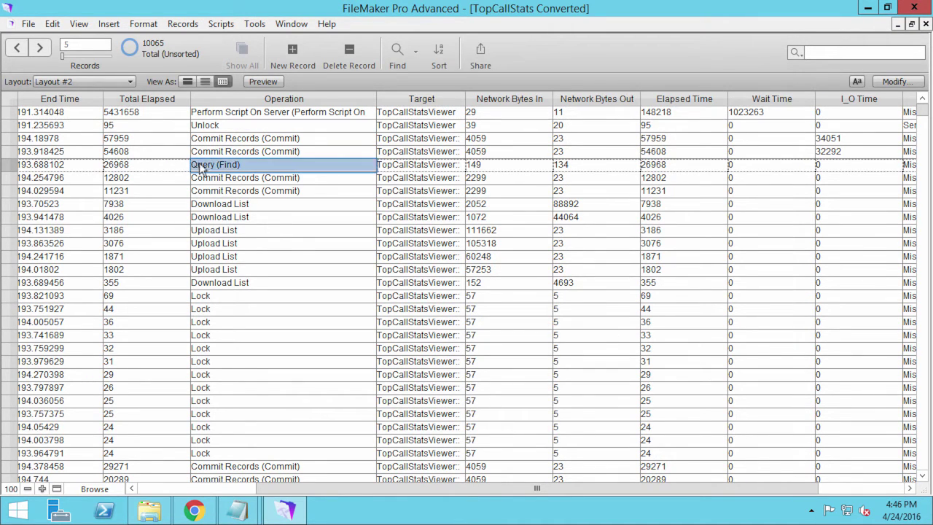
double_click(230, 165)
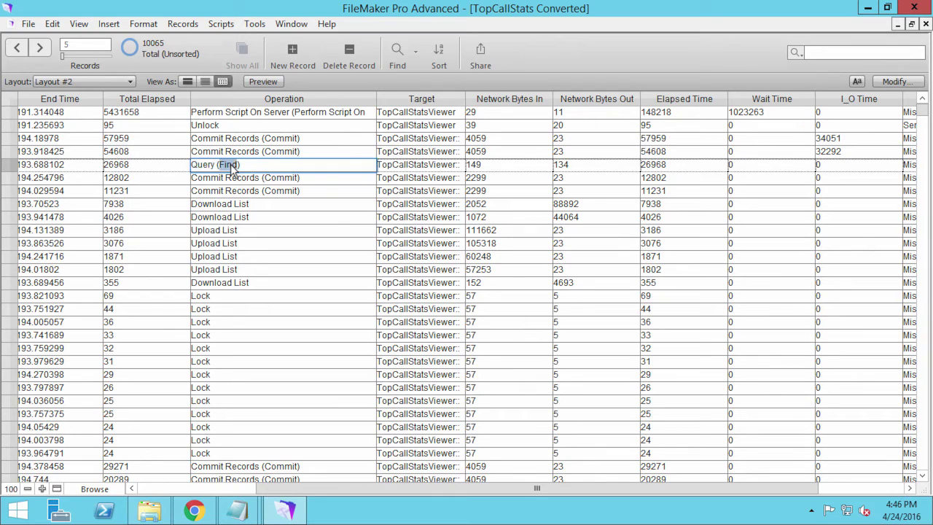
left_click(269, 166)
Step: Widen the Target column until the fifth record's full value fits, checking the first and fifth records' Target values
left_click_drag(465, 98, 572, 102)
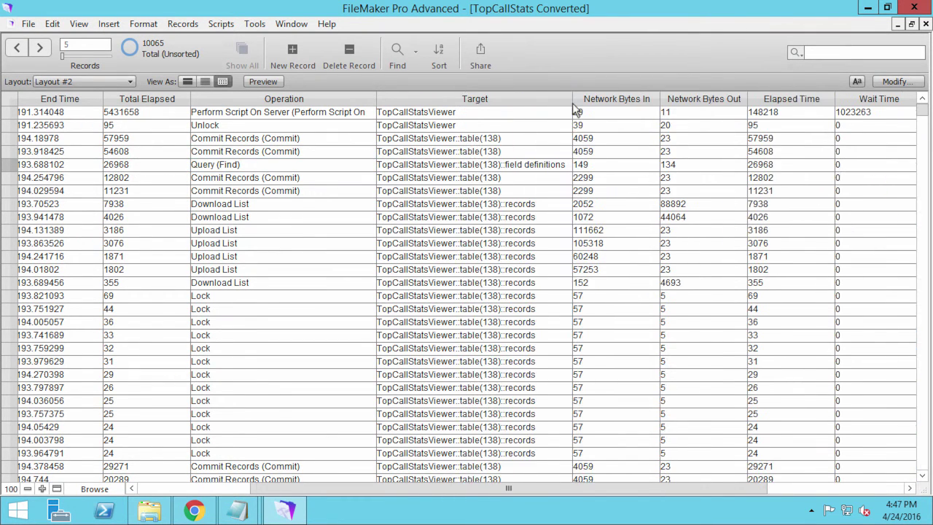
left_click(526, 113)
double_click(442, 111)
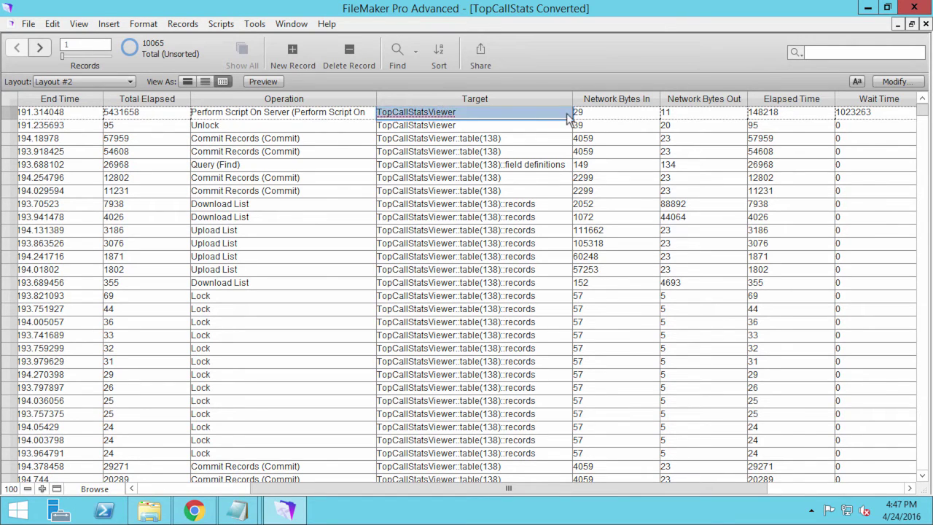
left_click(534, 166)
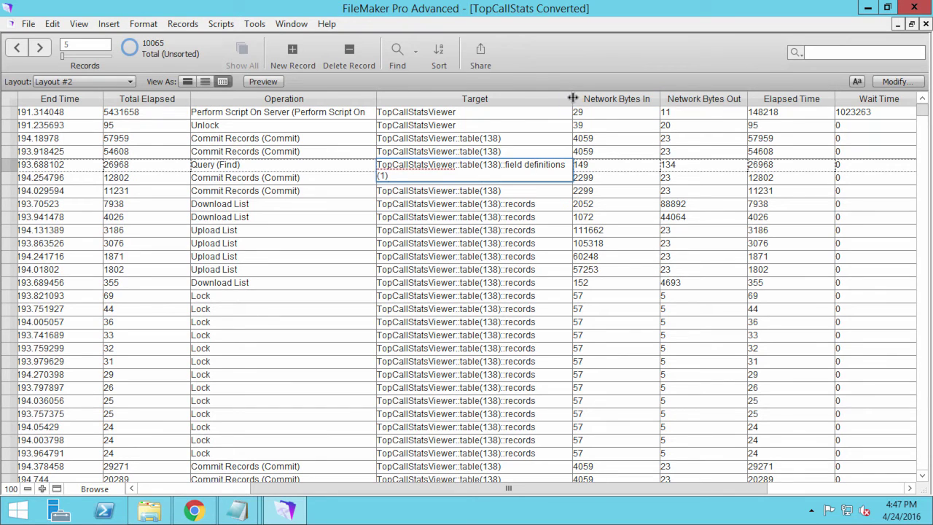
left_click_drag(573, 98, 585, 98)
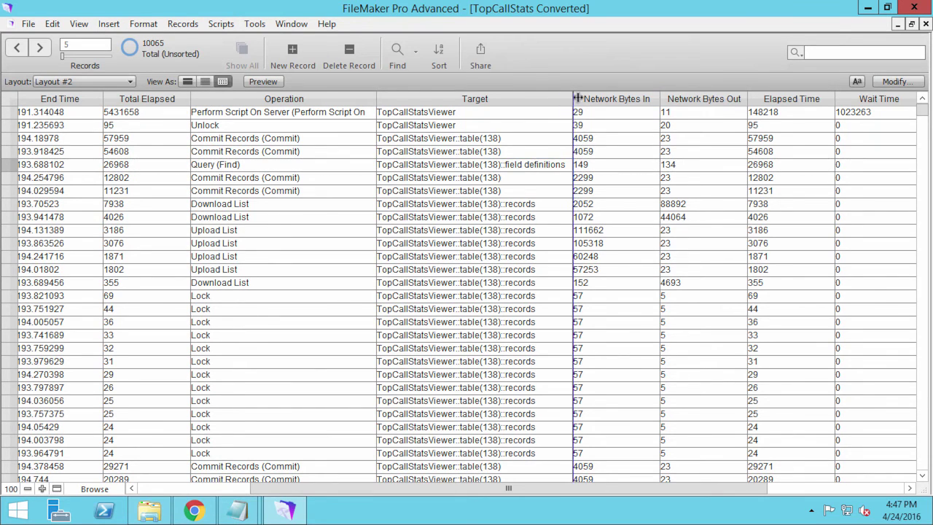
Step: Examine the third record's Target value against its Commit Records operation, focusing on the table part and its ID in parentheses
left_click(469, 139)
left_click_drag(458, 138, 481, 139)
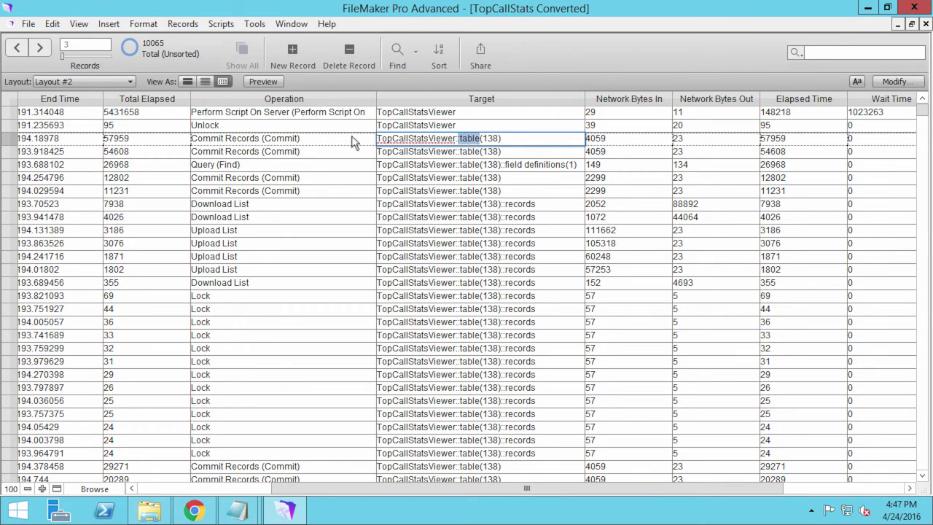
left_click(308, 139)
left_click(310, 138)
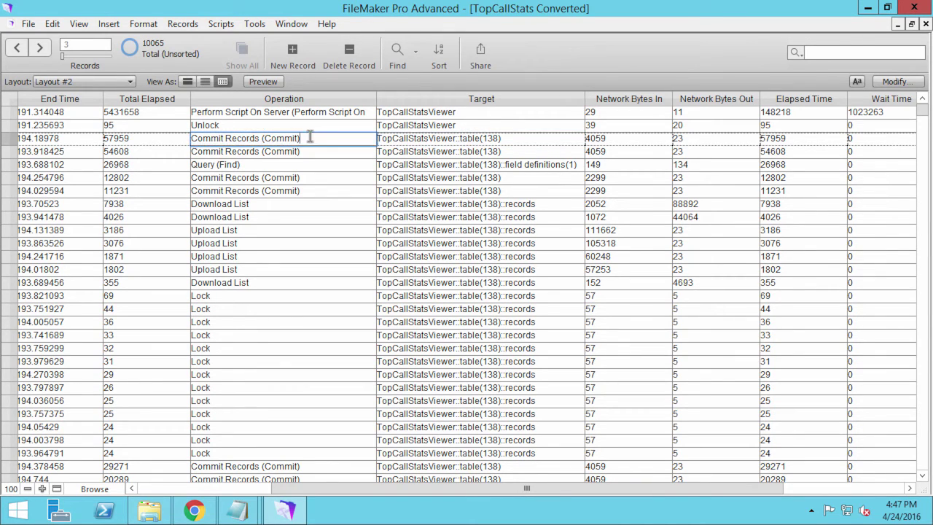
left_click(511, 139)
triple_click(519, 138)
left_click(518, 138)
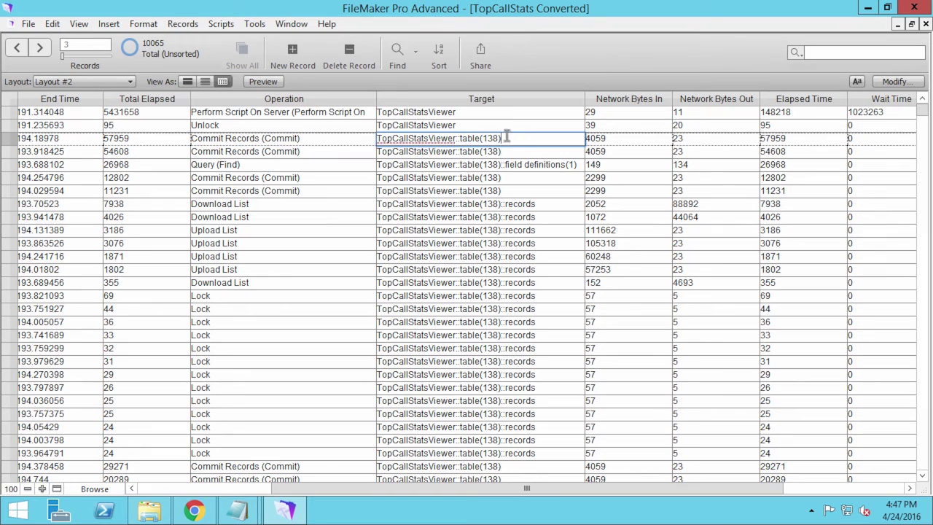
left_click_drag(483, 138, 526, 139)
left_click(526, 139)
Step: View the index of the Target field, look through the TopCallStatsViewer entries, and close it without pasting a value
left_click(118, 23)
left_click(144, 150)
left_click(766, 206)
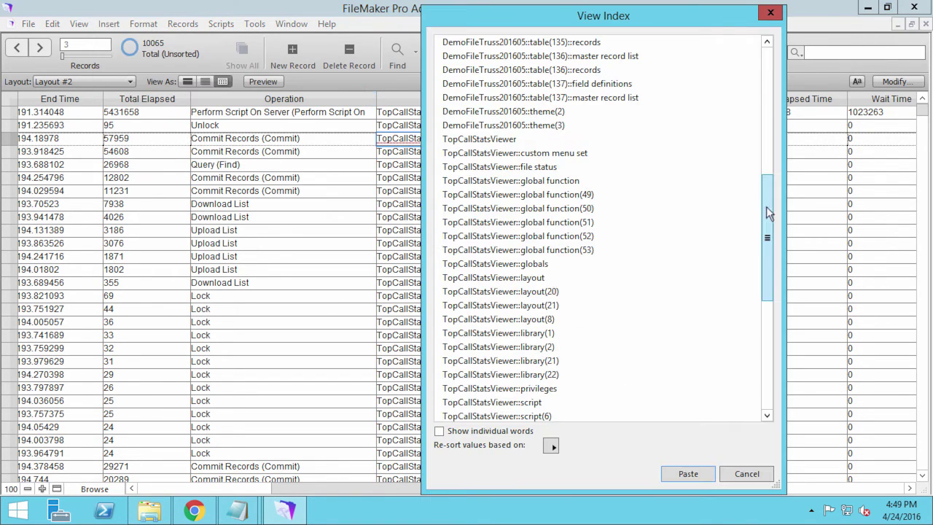
left_click(621, 304)
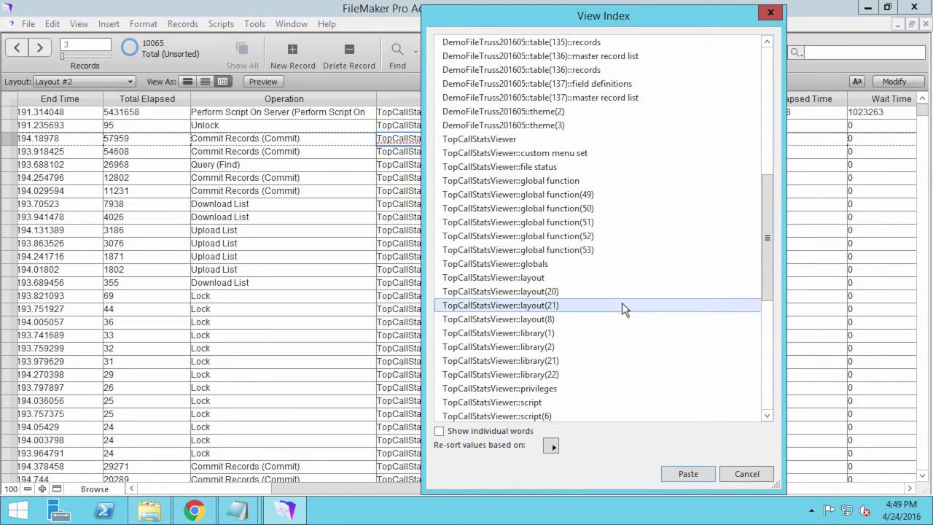
left_click(597, 412)
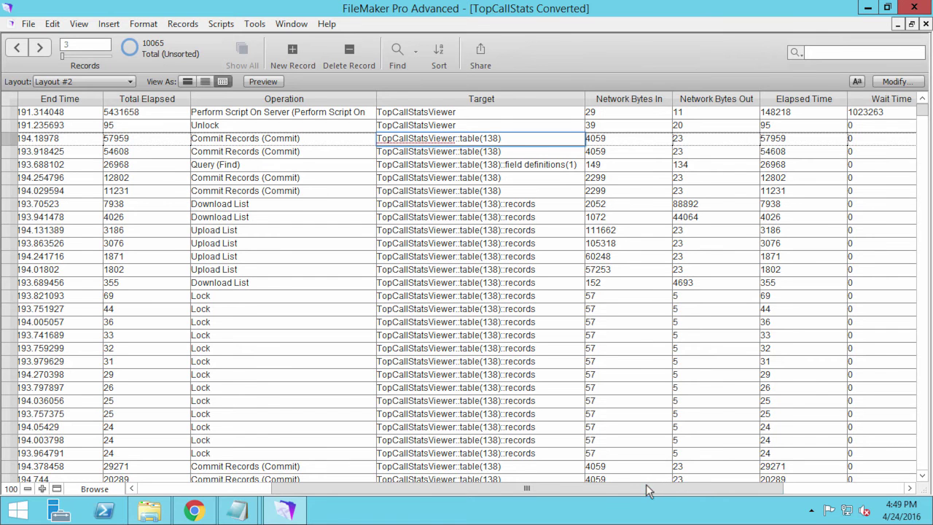
Step: Switch to the FileMaker Server Admin Console in Chrome and open the choice of database statistics types for the server
left_click(645, 486)
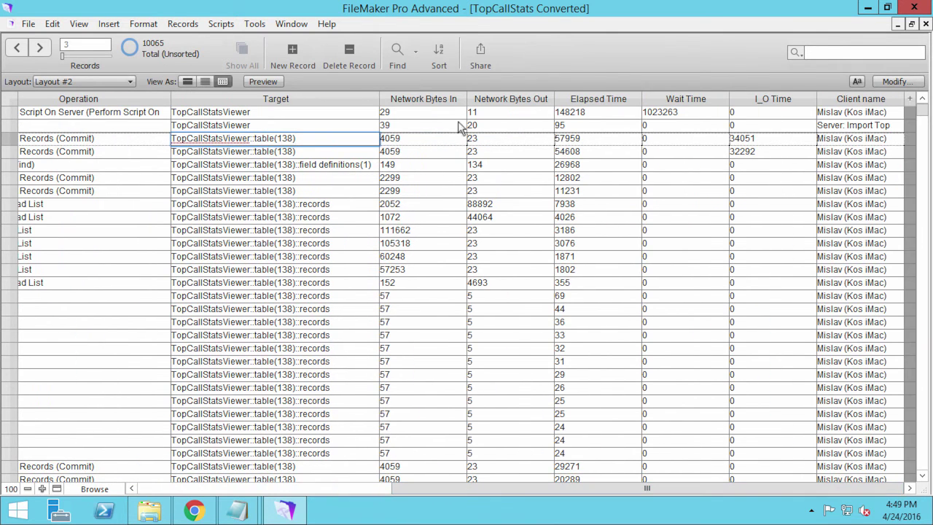
left_click(194, 511)
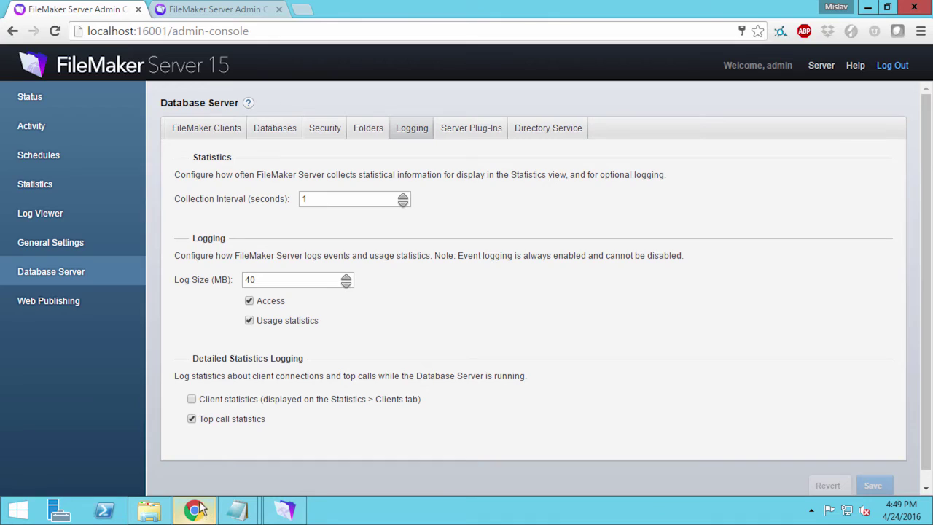
left_click(45, 182)
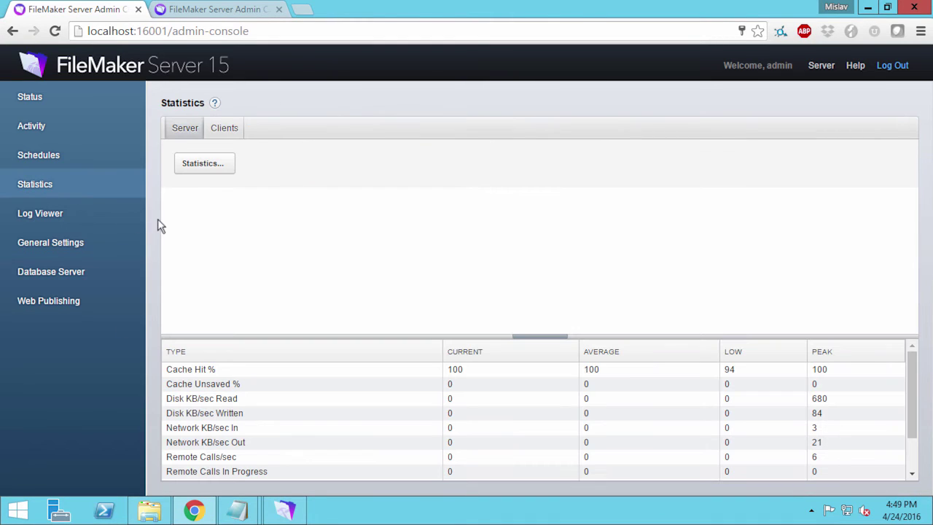
left_click(204, 165)
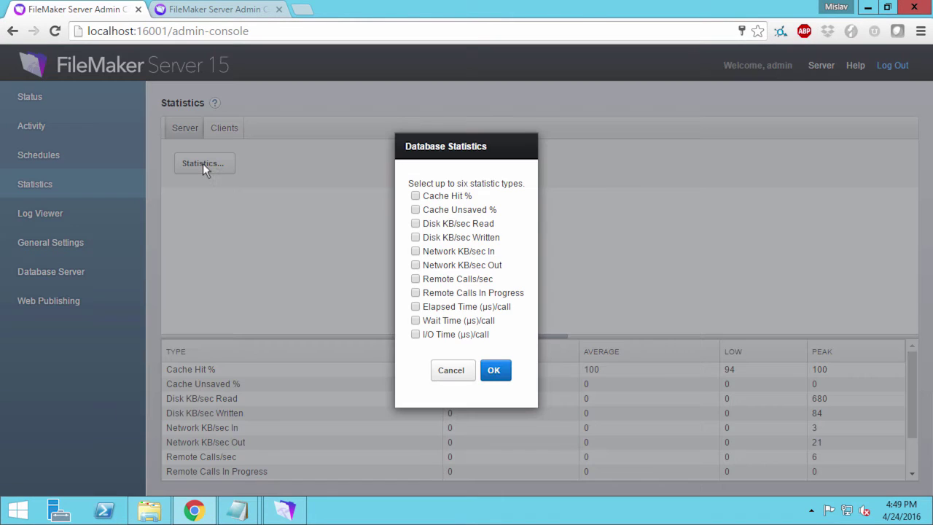
Step: Mark Network KB/sec In, Network KB/sec Out, Elapsed Time, Wait Time and I/O Time in the statistics choice, and cancel it
left_click(414, 251)
left_click(416, 265)
left_click(415, 307)
left_click(415, 321)
left_click(416, 335)
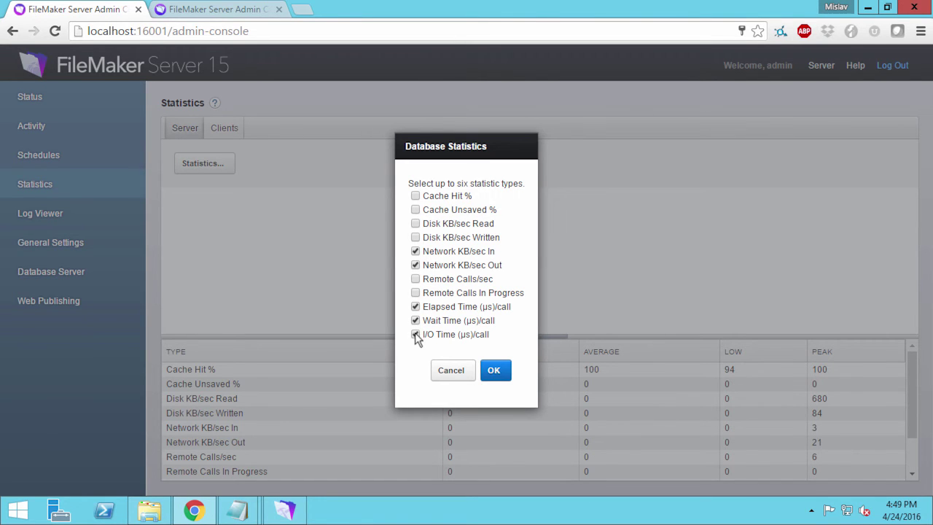
left_click(447, 371)
Step: Return to FileMaker Pro Advanced and examine the first record's Network Bytes In, Network Bytes Out and Elapsed Time values
left_click(285, 509)
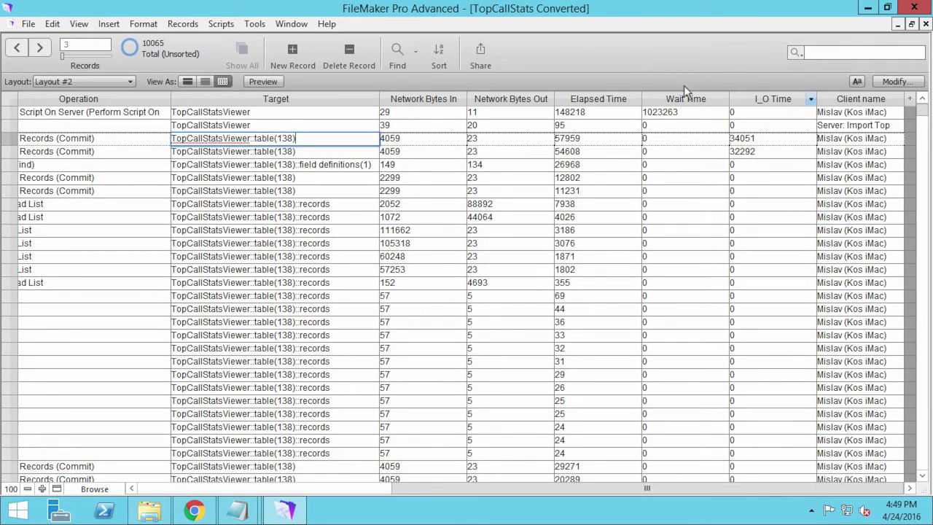
left_click(427, 112)
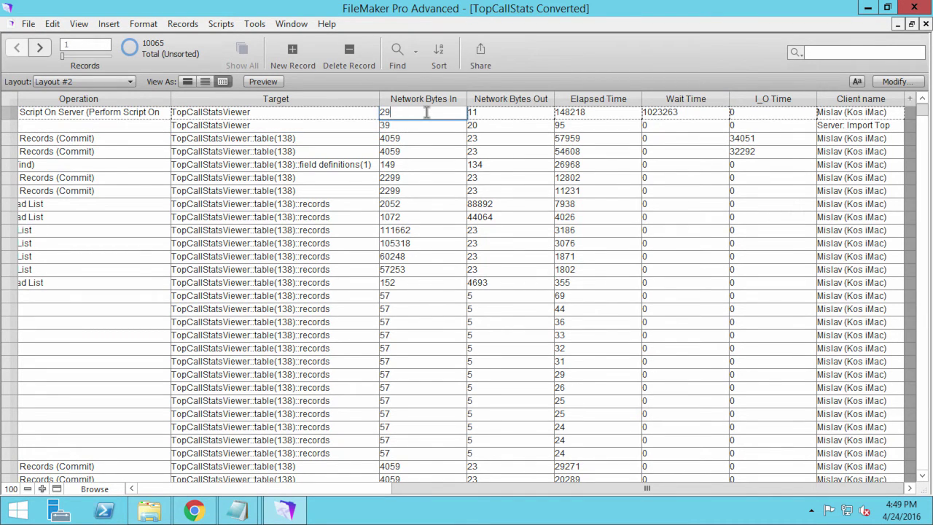
left_click(493, 113)
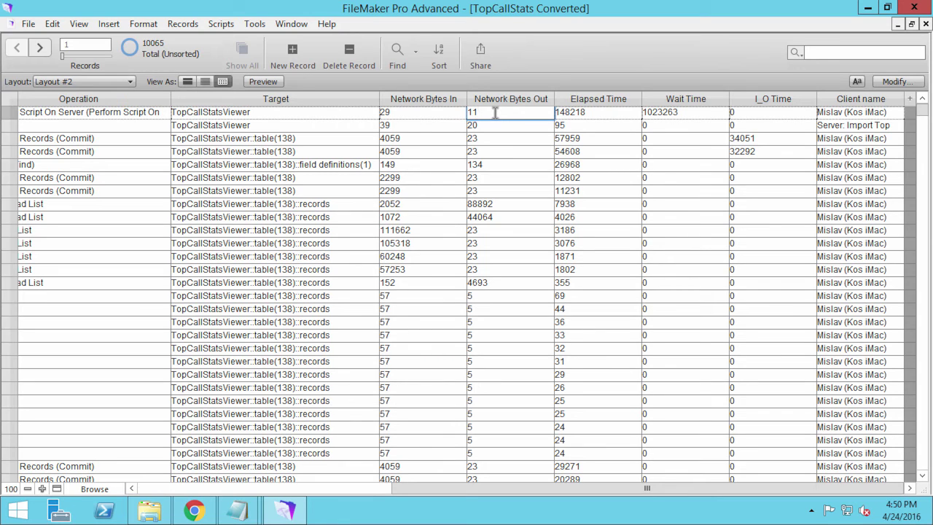
double_click(528, 114)
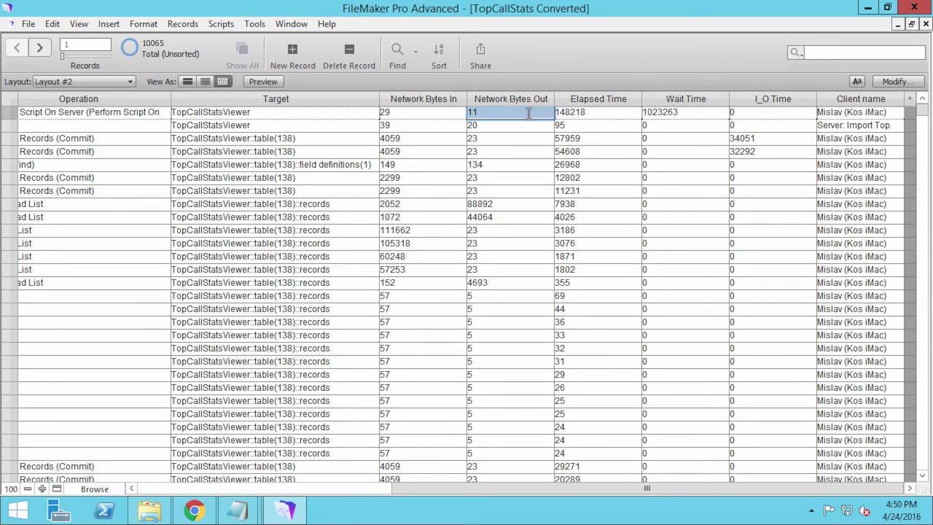
left_click(604, 111)
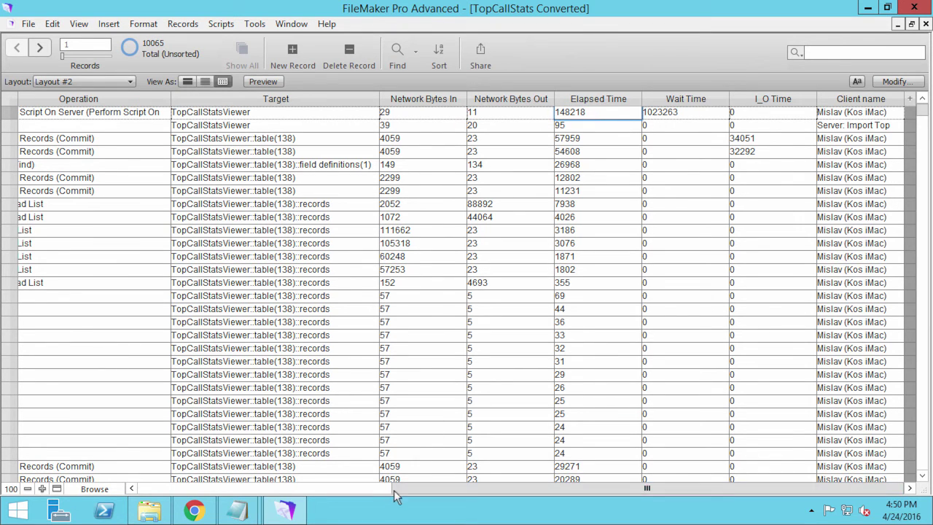
Step: Compare the second record's Total Elapsed and Elapsed Time values, and check the first record's Elapsed Time
left_click_drag(420, 492, 310, 493)
left_click(152, 122)
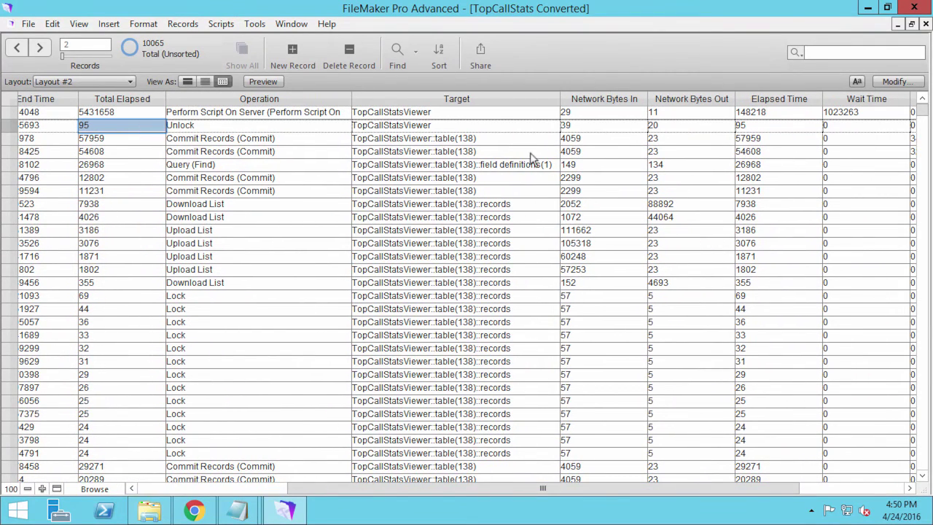
left_click(758, 125)
left_click(767, 113)
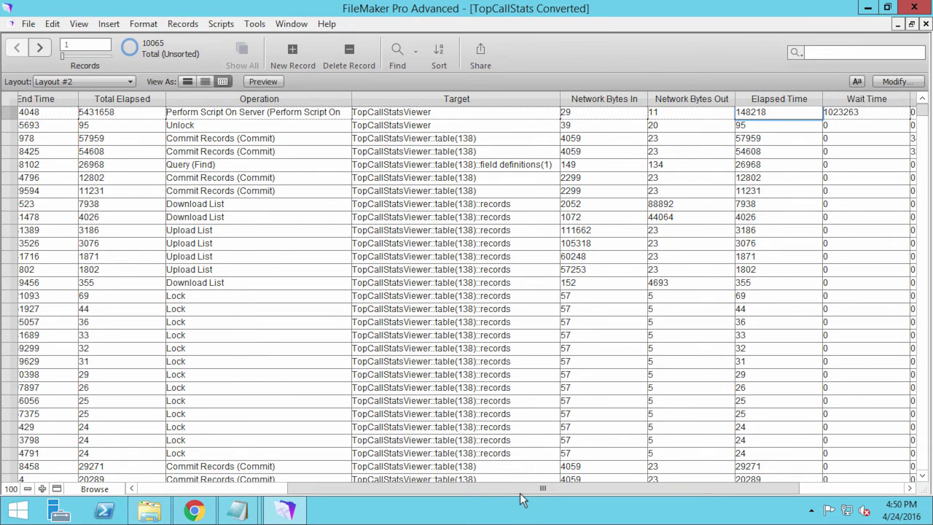
Step: Compare the Wait Time values of the first two records
left_click_drag(540, 488, 647, 488)
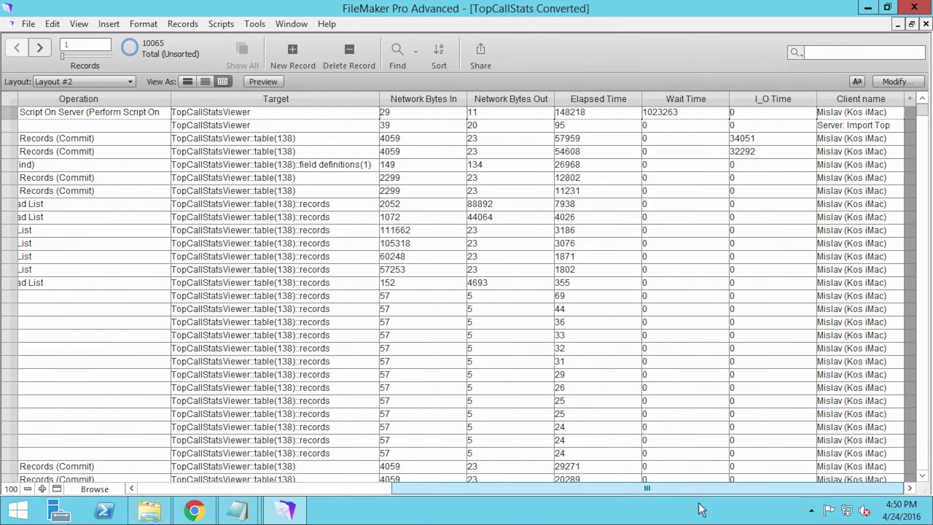
left_click(701, 111)
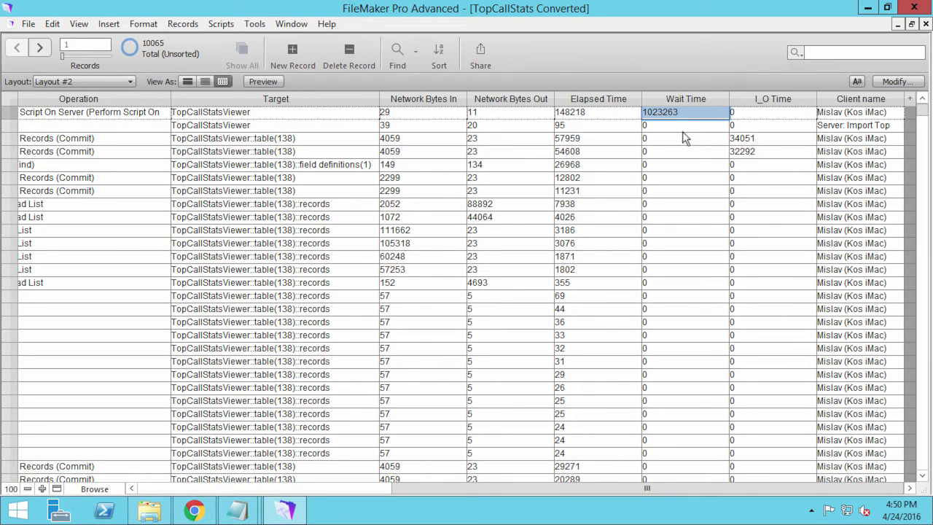
left_click(687, 126)
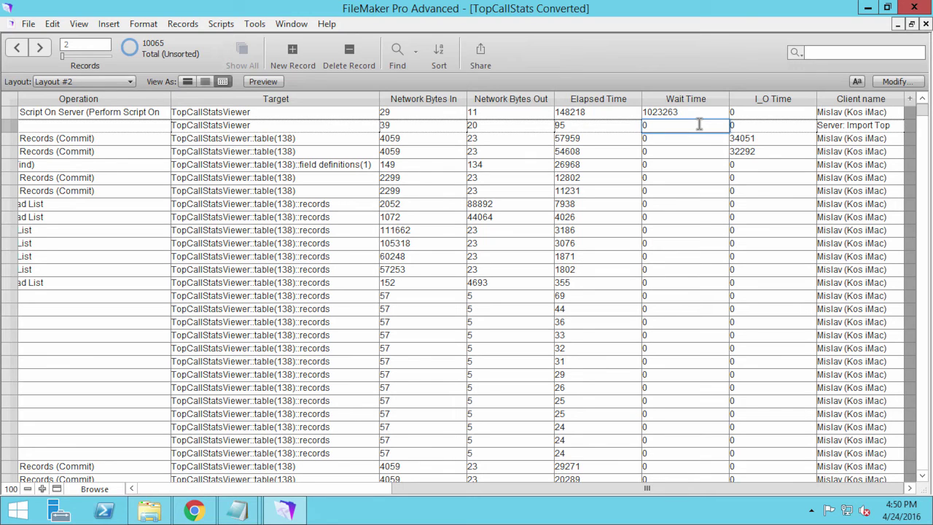
left_click(700, 115)
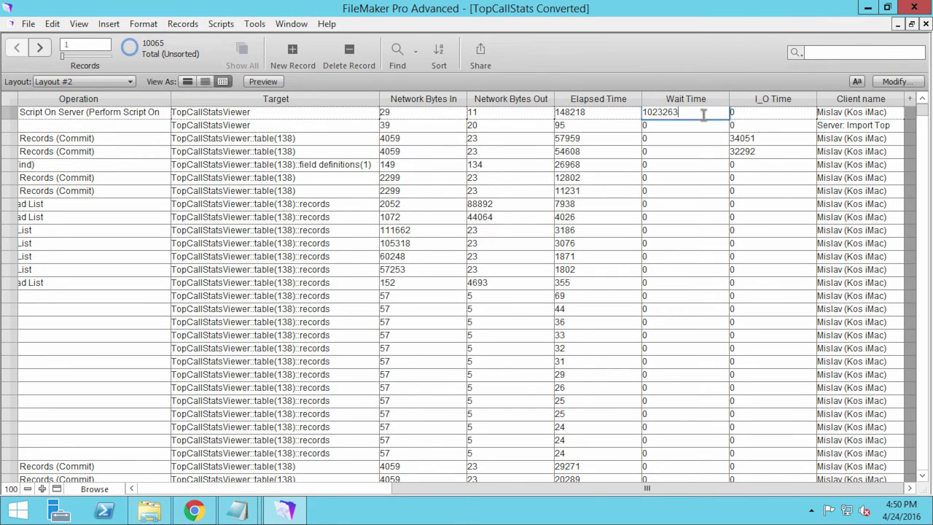
Step: Compare the I_O Time values of the first and third records
left_click(765, 114)
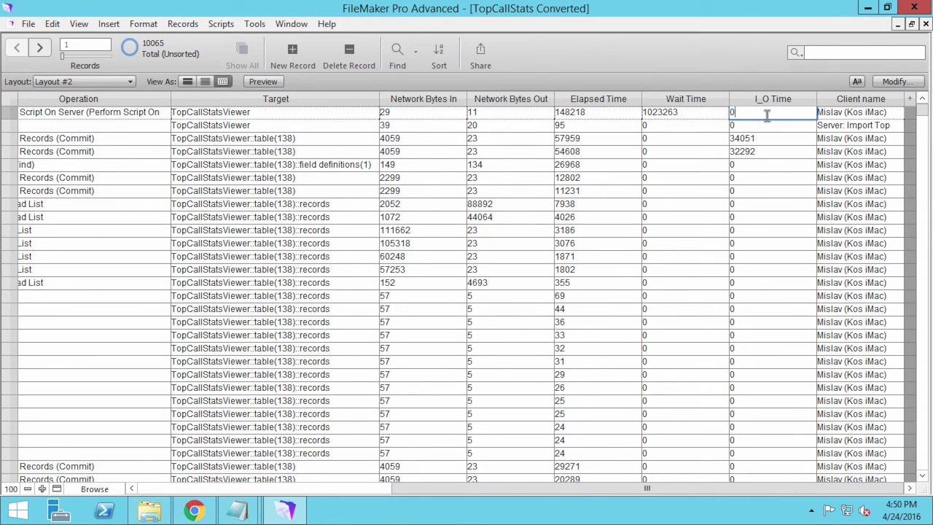
left_click(772, 138)
double_click(774, 138)
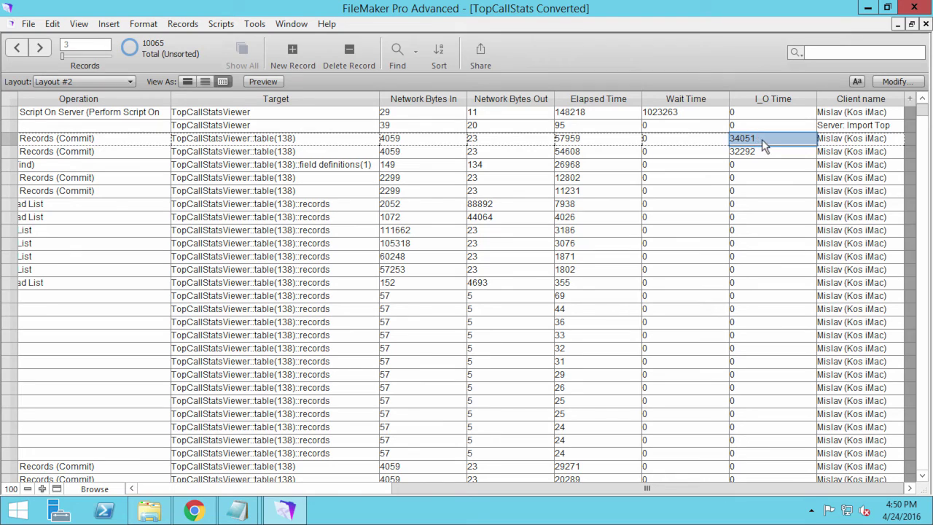
Step: Examine the first record's full Client name and IP address, and inspect the field's index for the Execute fmsadmin Command and Import Top Call Stats server script entries
left_click(892, 111)
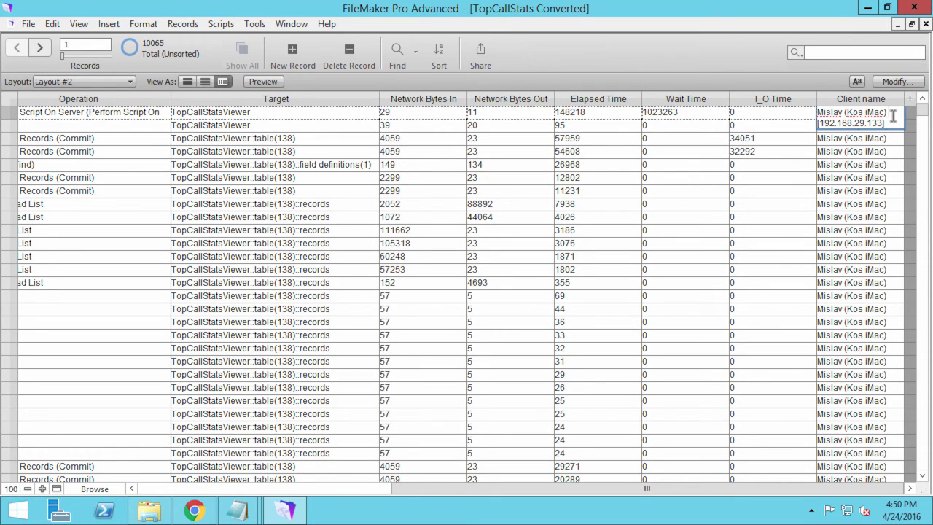
left_click_drag(892, 123, 800, 125)
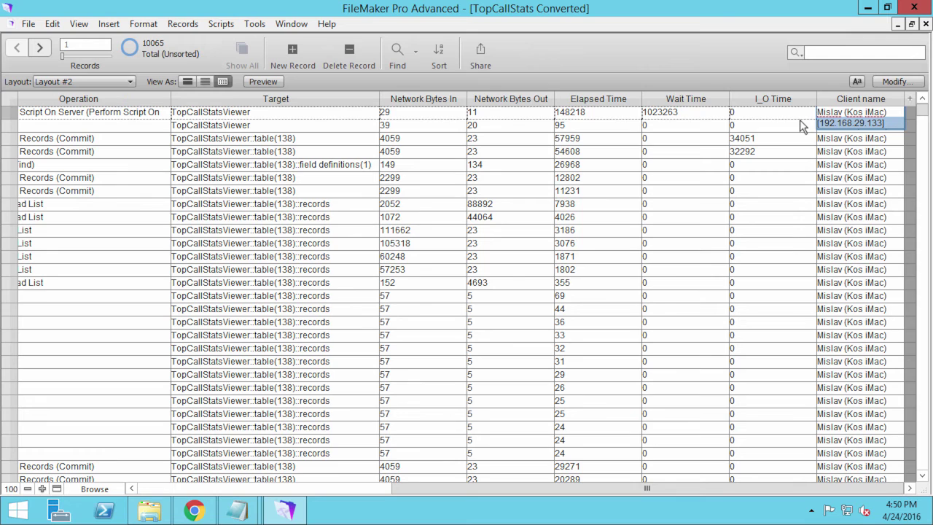
left_click(109, 24)
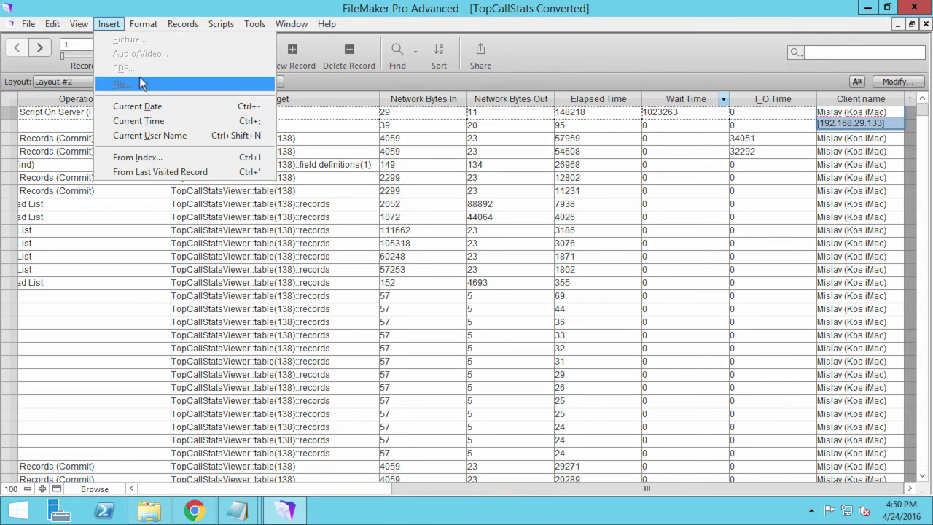
left_click(156, 157)
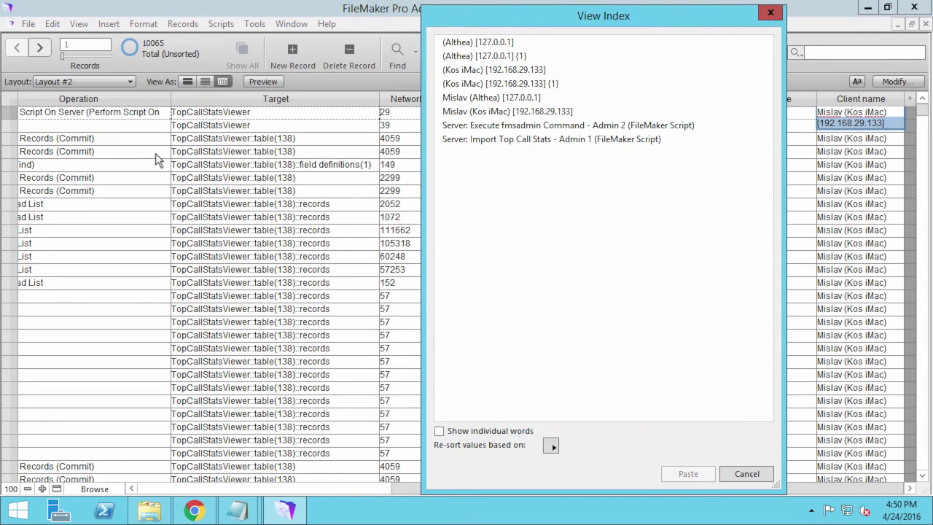
left_click(524, 127)
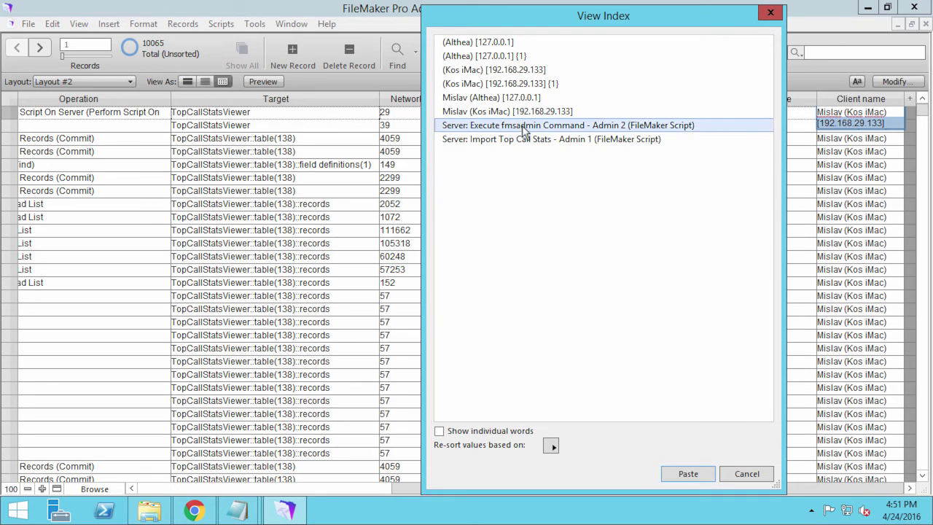
left_click(523, 140)
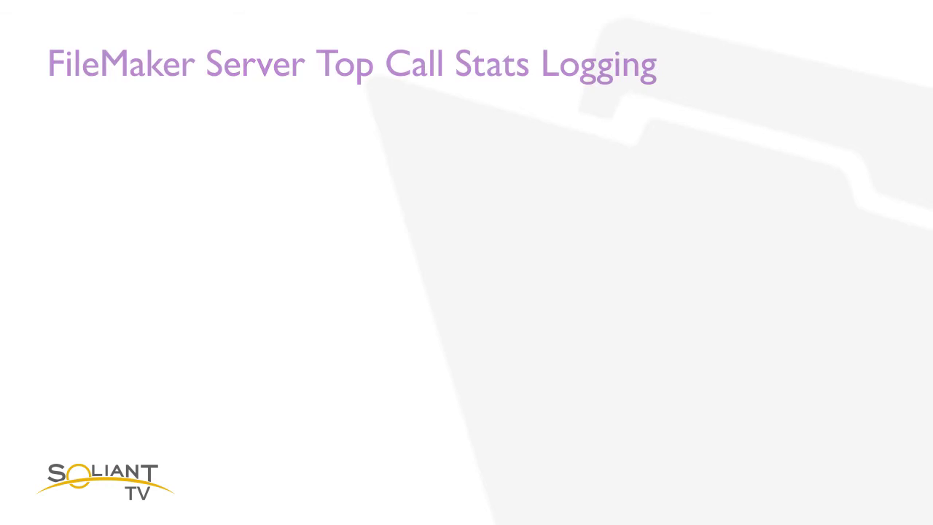